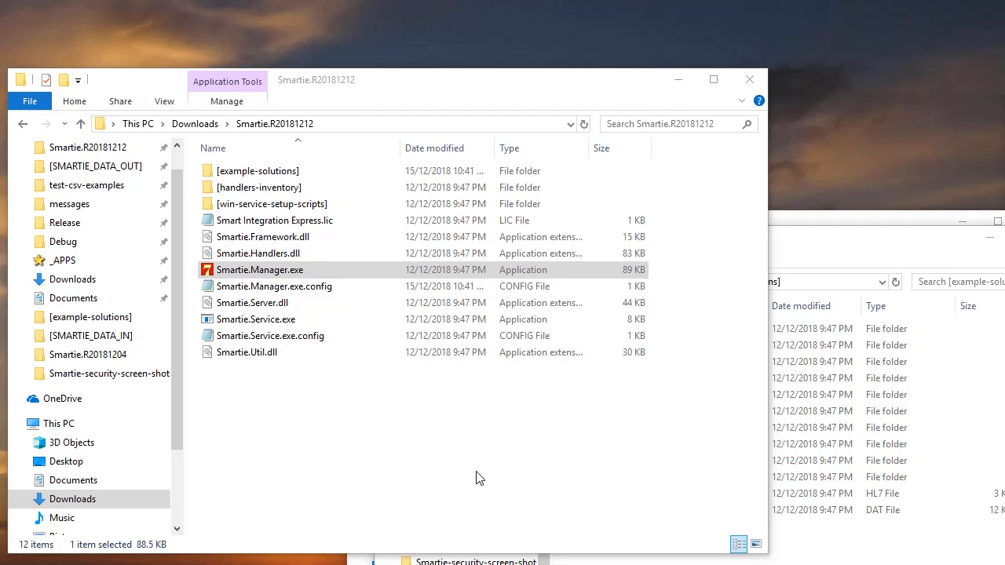
# Launch Smartie.Manager and load the [example-solutions] folder as the solution home folder
pyautogui.doubleClick(273, 273)
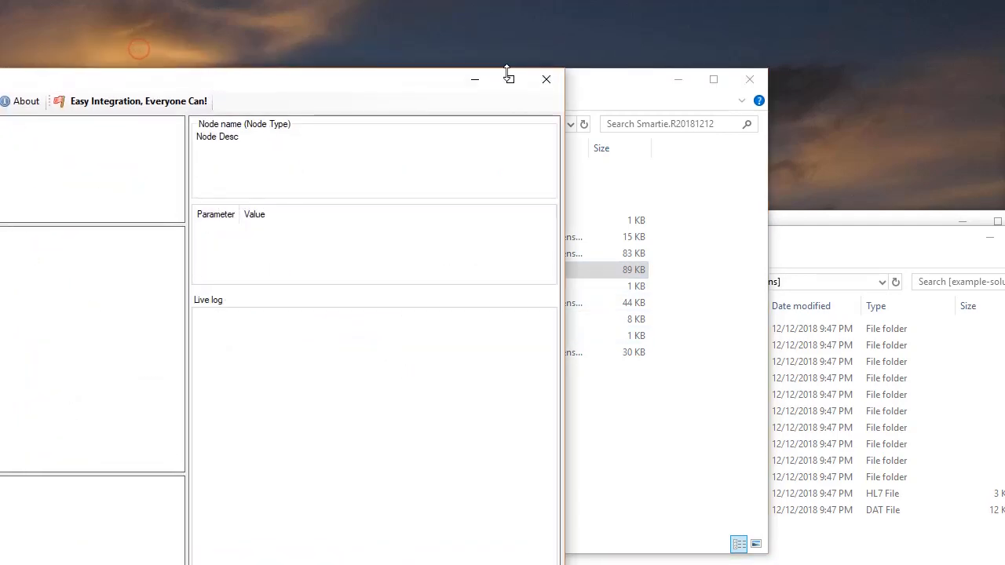
pyautogui.moveTo(253, 90); pyautogui.dragTo(642, 36)
pyautogui.click(93, 60)
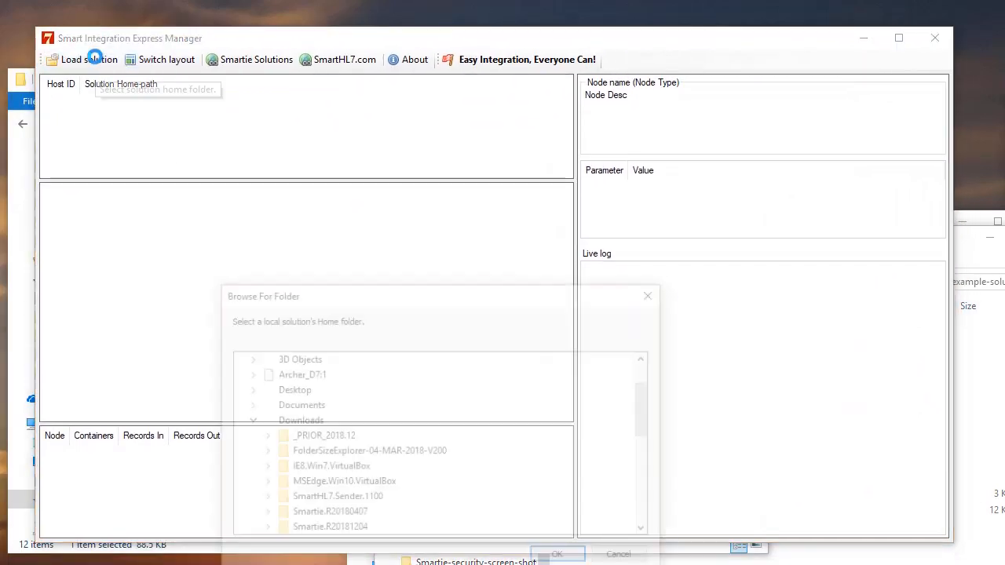
pyautogui.moveTo(649, 401); pyautogui.dragTo(649, 447)
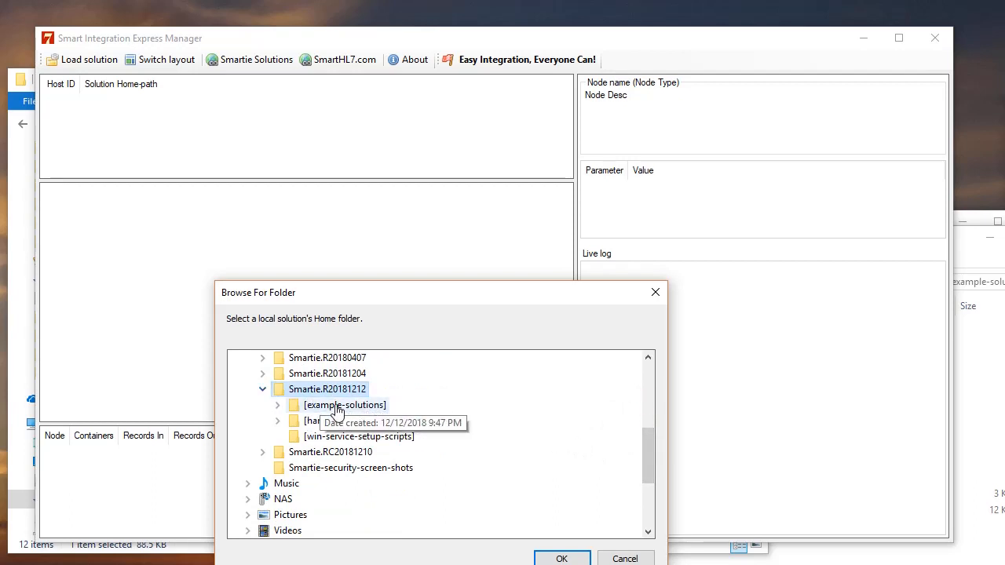
pyautogui.doubleClick(338, 406)
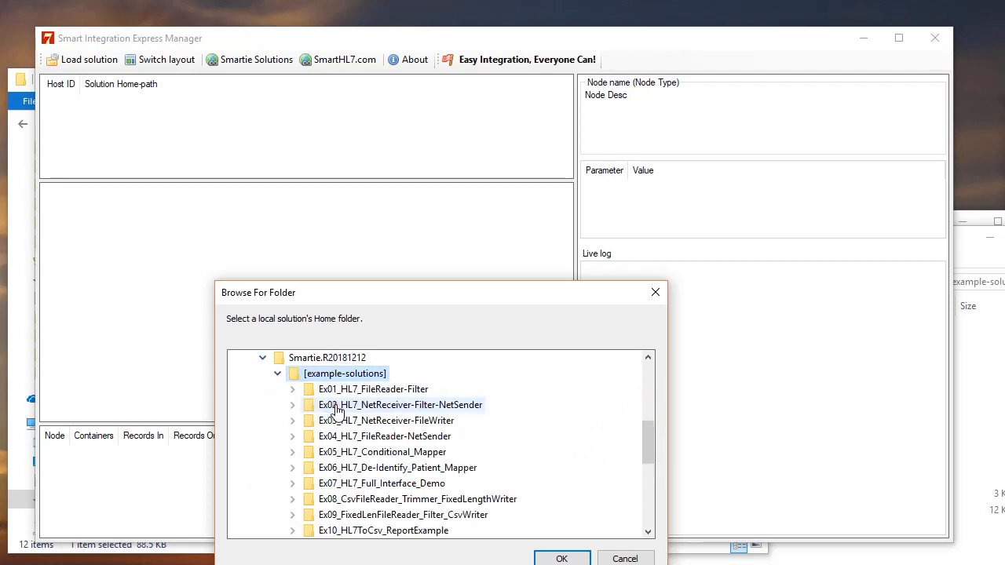
pyautogui.click(546, 558)
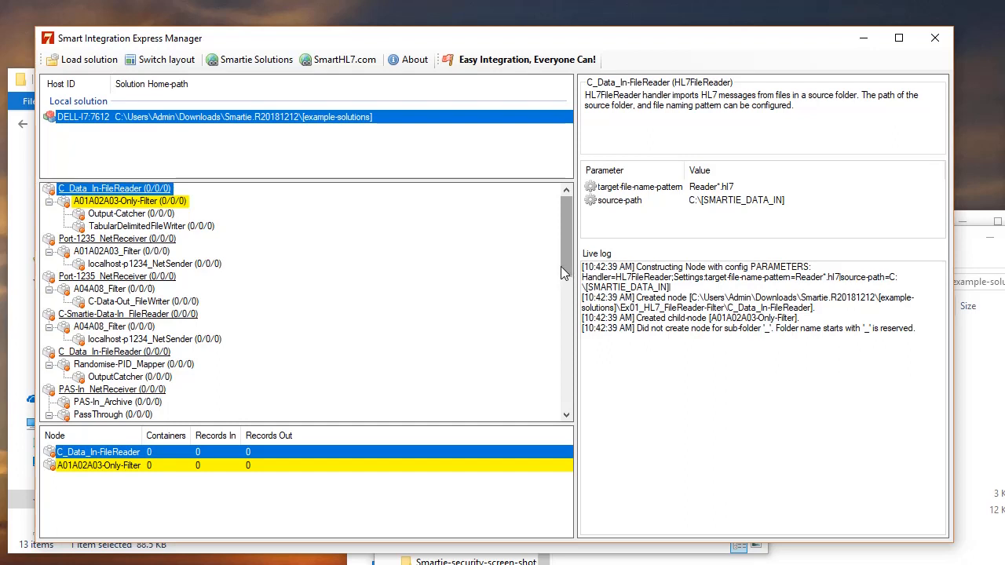
# Open the [example-solutions] folder in File Explorer and select the Ex06_HL7_De-Identify_Patient_Mapper folder
pyautogui.moveTo(561, 268); pyautogui.dragTo(564, 302)
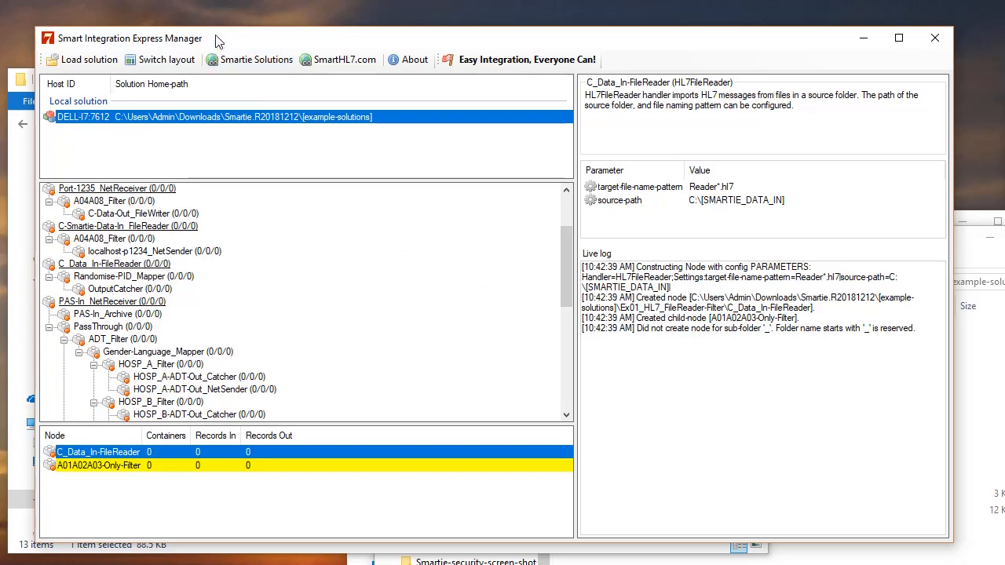
pyautogui.moveTo(217, 41); pyautogui.dragTo(552, 50)
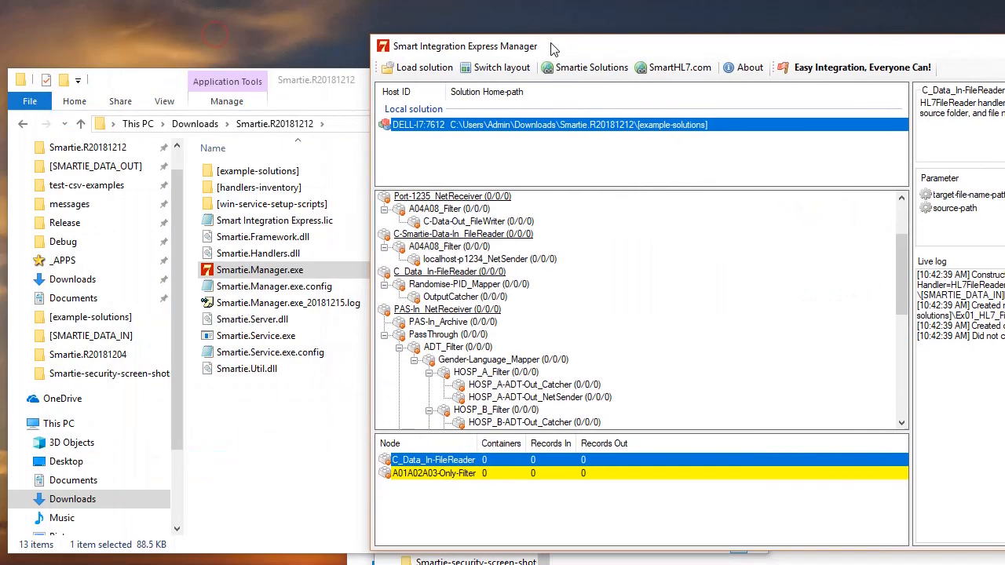
pyautogui.doubleClick(243, 171)
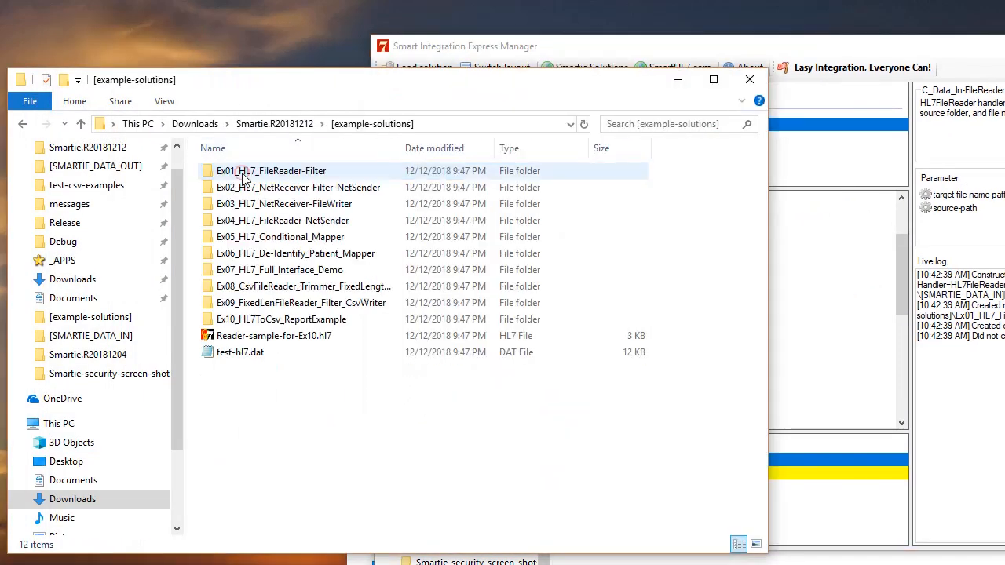
pyautogui.click(282, 254)
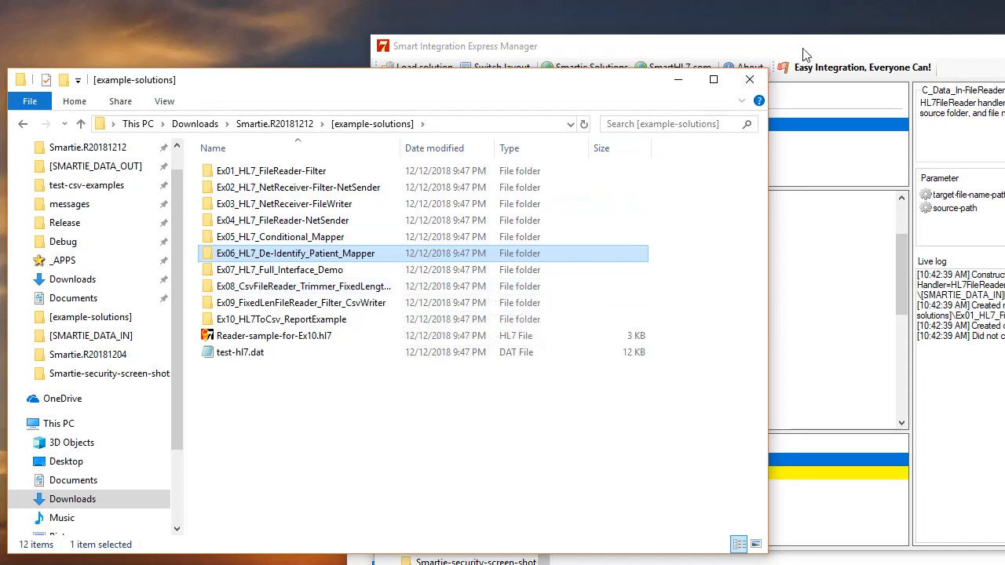
# Select the C_Data_In-FileReader node of the Ex06 de-identify example in the node tree
pyautogui.moveTo(803, 55); pyautogui.dragTo(706, 61)
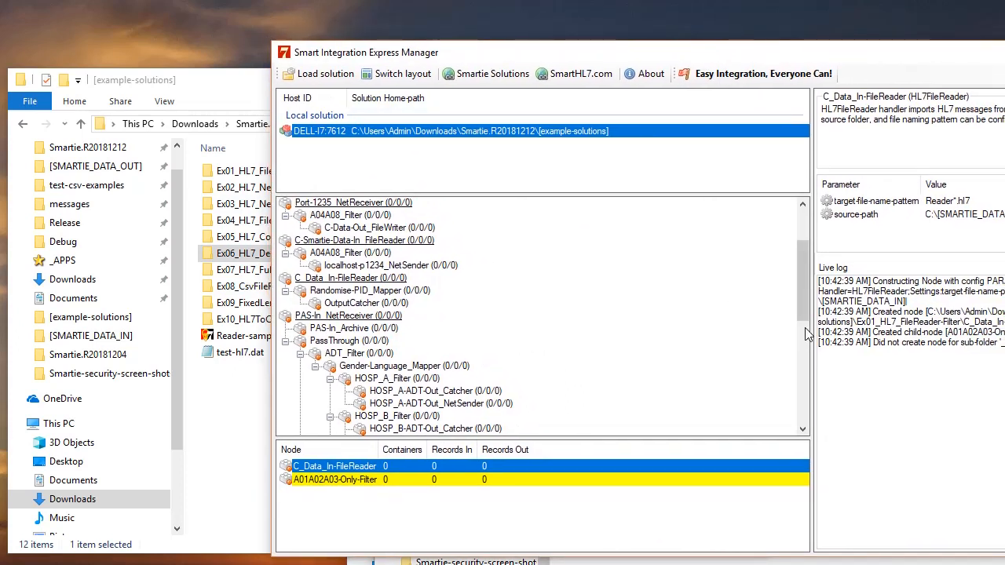
pyautogui.moveTo(802, 301); pyautogui.dragTo(801, 289)
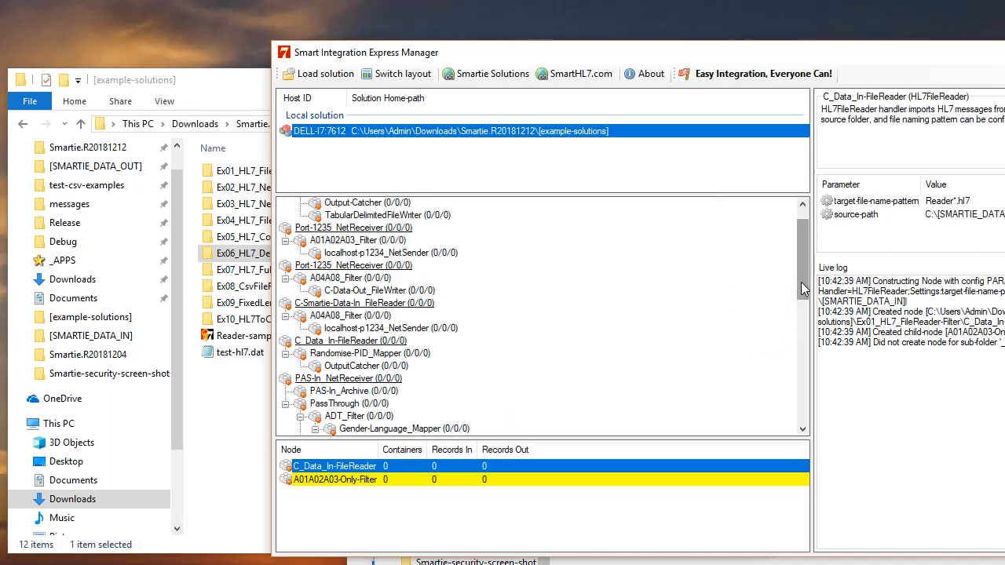
pyautogui.click(337, 351)
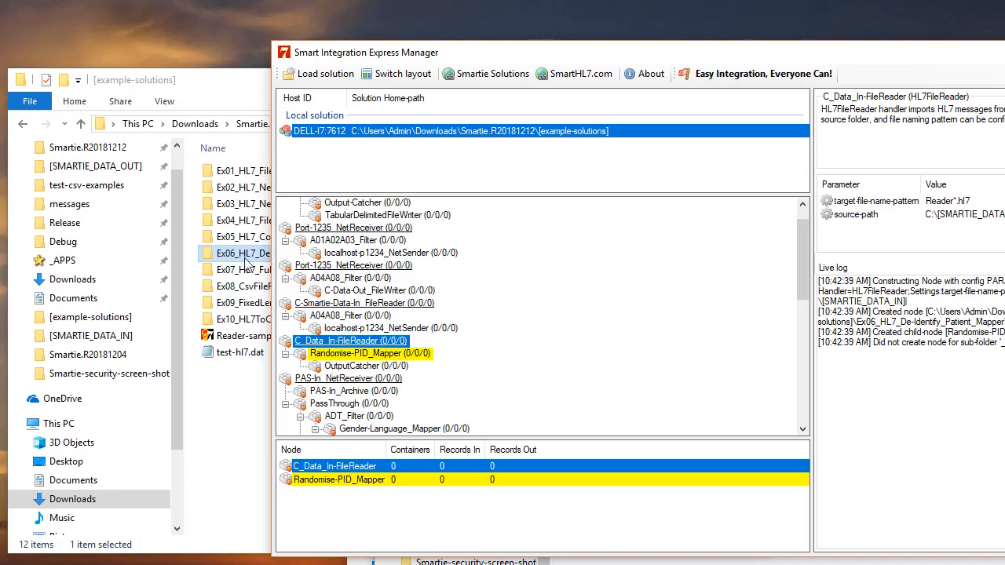
pyautogui.moveTo(723, 59); pyautogui.dragTo(529, 43)
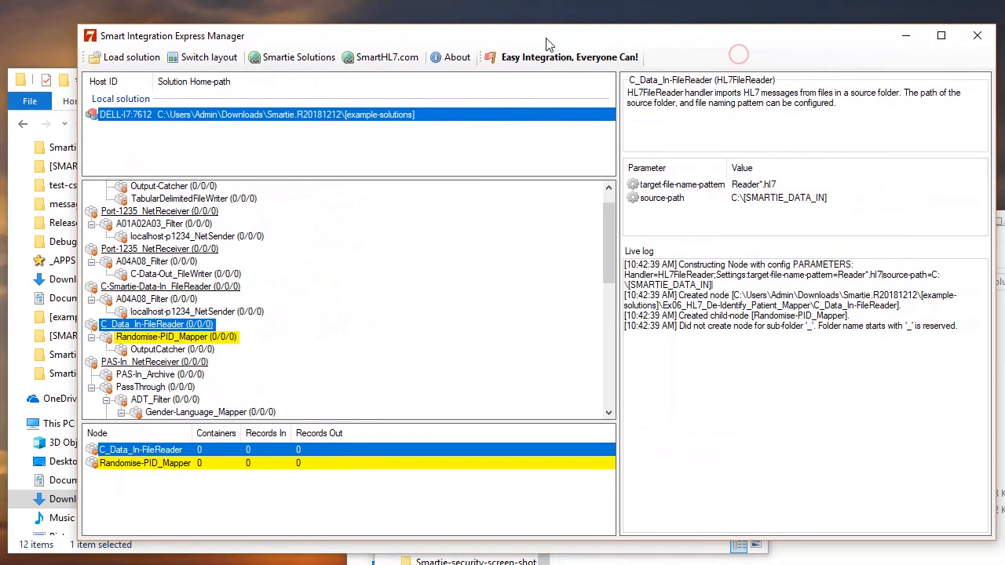
# Inspect the parameters of the Randomise-PID_Mapper, OutputCatcher and C_Data_In-FileReader nodes
pyautogui.click(166, 339)
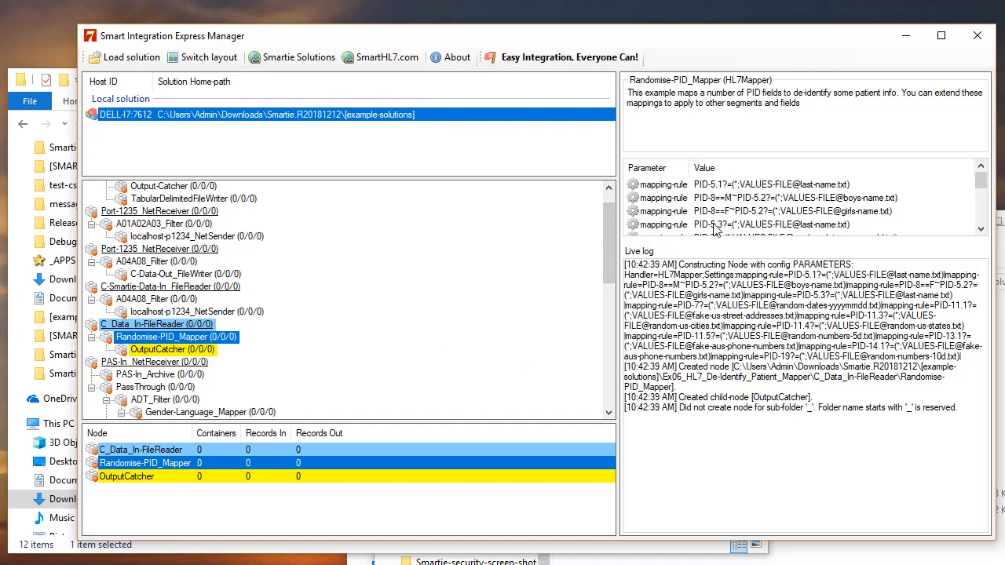
pyautogui.moveTo(718, 246); pyautogui.dragTo(746, 383)
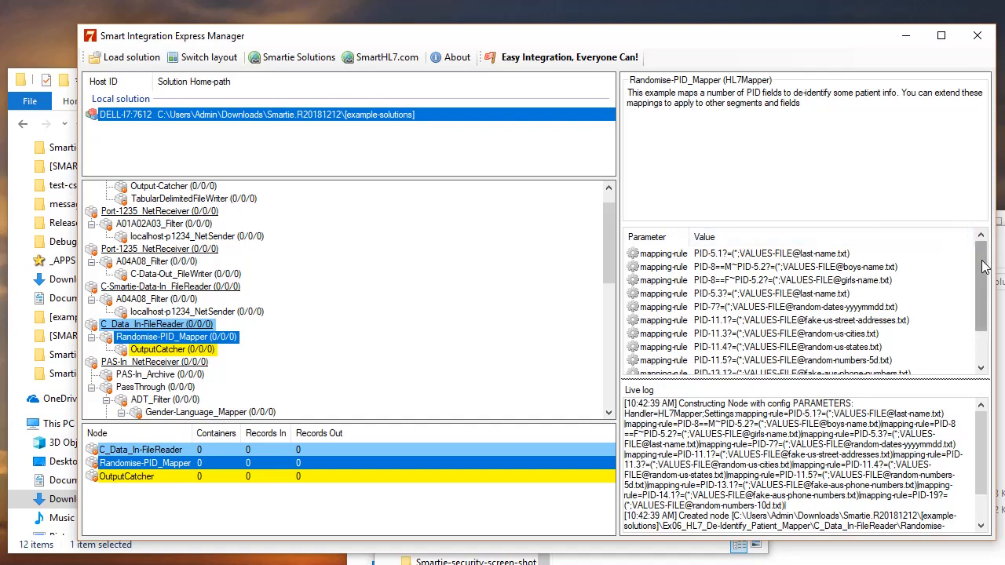
pyautogui.moveTo(981, 261)
pyautogui.mouseDown()
pyautogui.moveTo(979, 322)
pyautogui.moveTo(979, 261)
pyautogui.mouseUp()
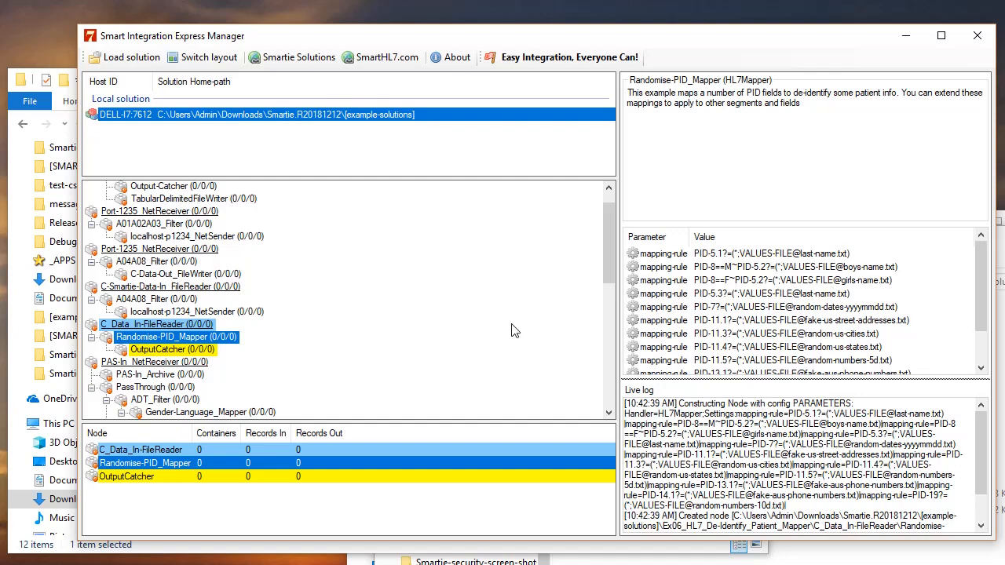
pyautogui.click(150, 326)
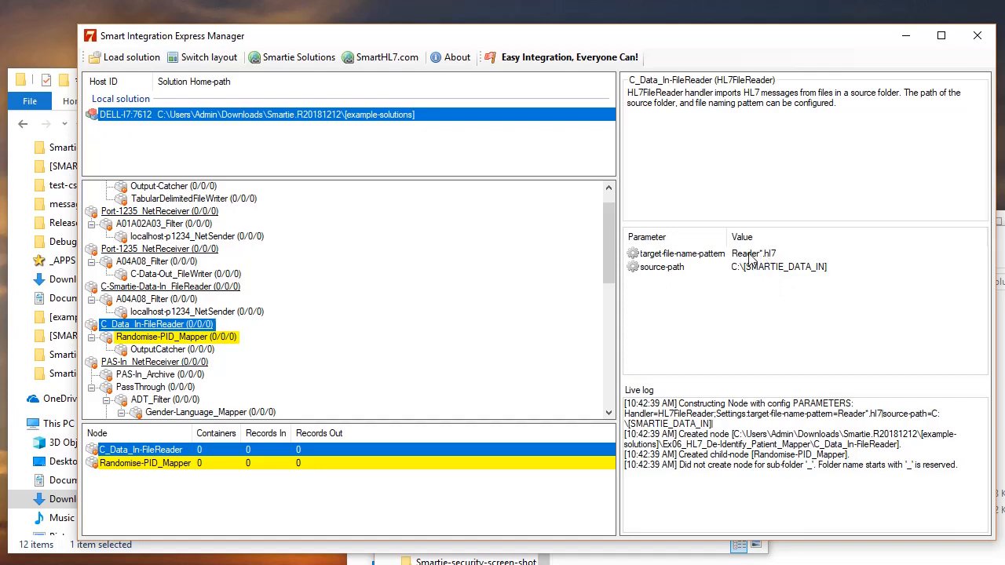
pyautogui.click(189, 340)
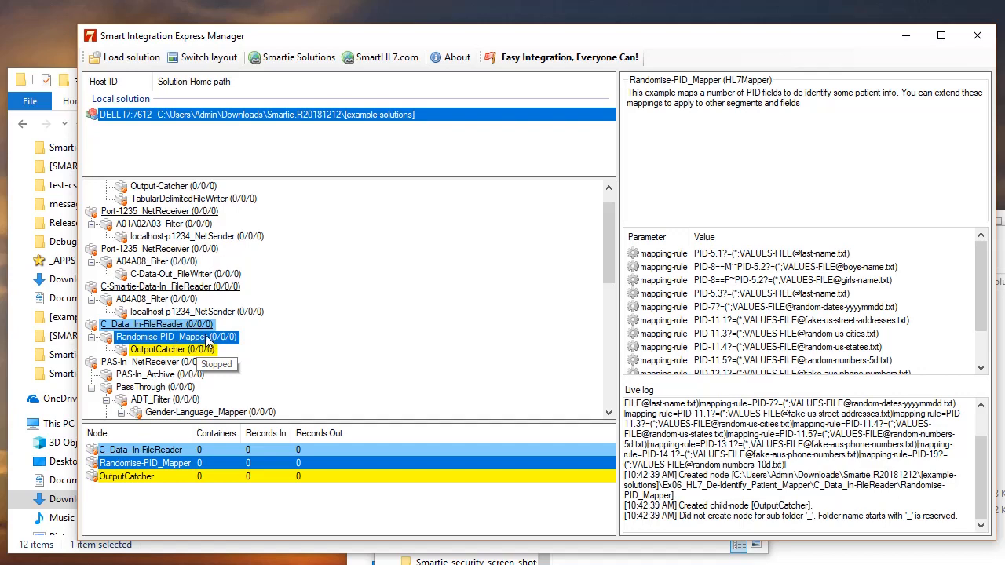
pyautogui.click(157, 349)
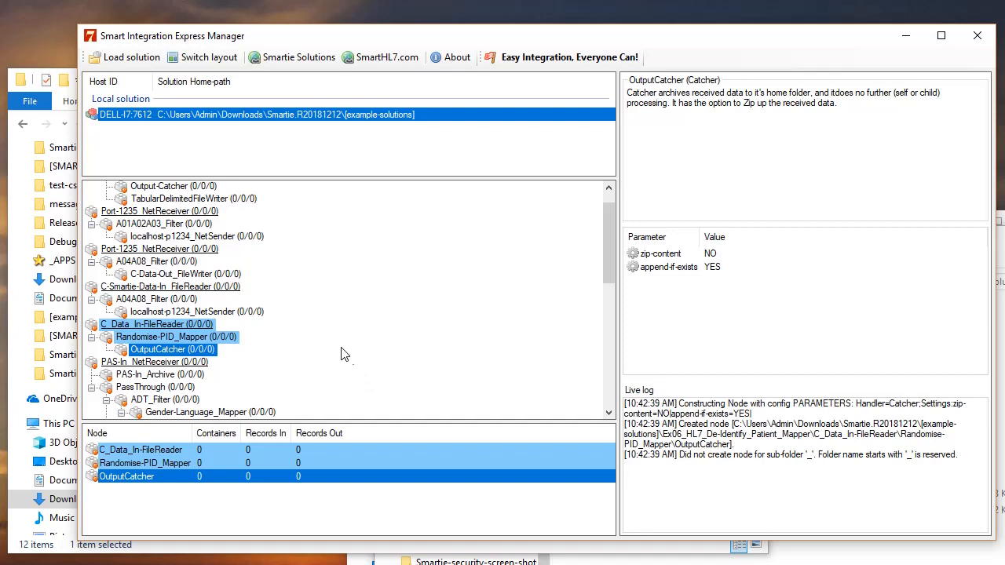
pyautogui.click(173, 327)
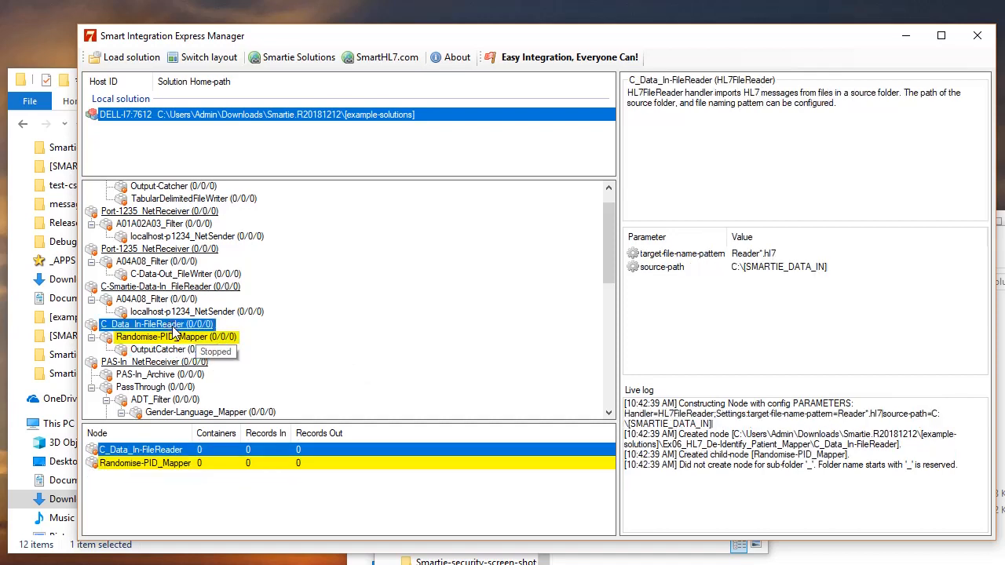
# Start the branch of the C_Data_In-FileReader node
pyautogui.rightClick(172, 327)
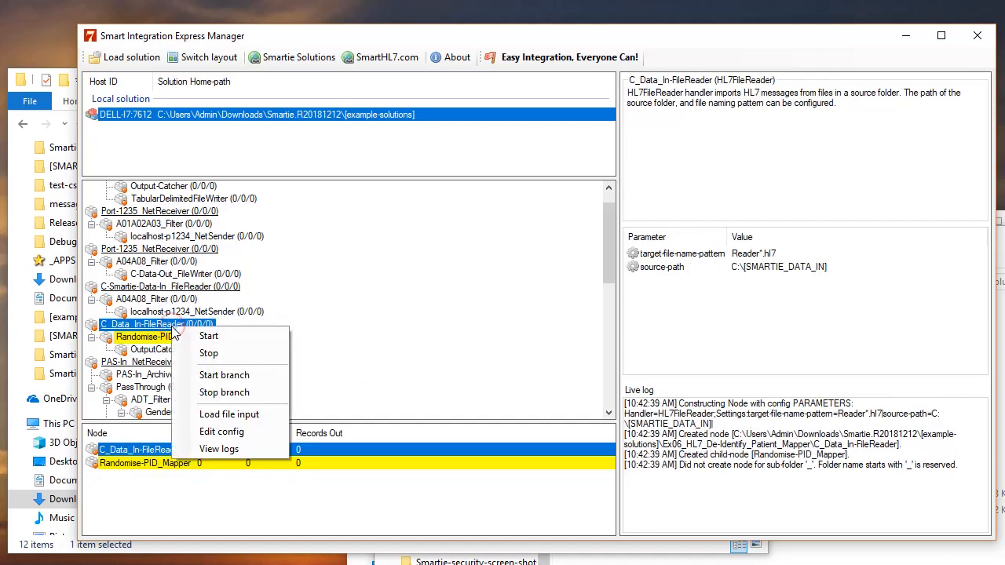
pyautogui.click(220, 377)
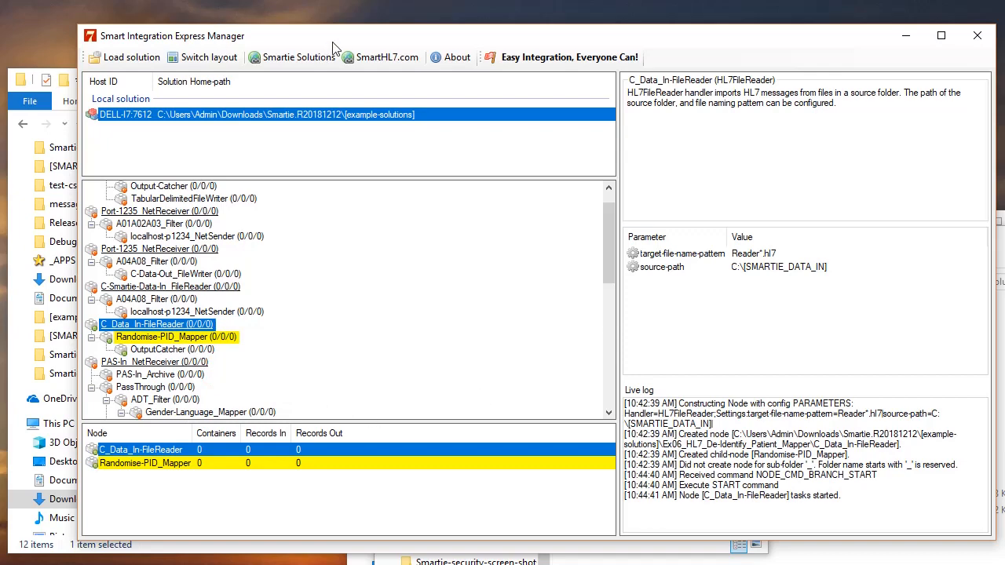
pyautogui.moveTo(342, 39); pyautogui.dragTo(570, 48)
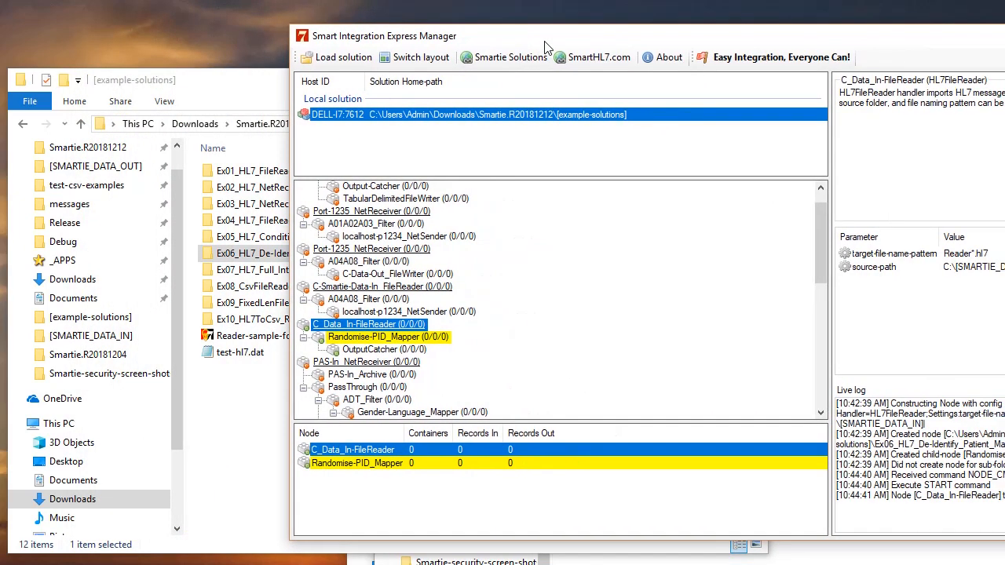
# Copy test-hl7.dat and paste a duplicate into the same [example-solutions] folder
pyautogui.click(244, 415)
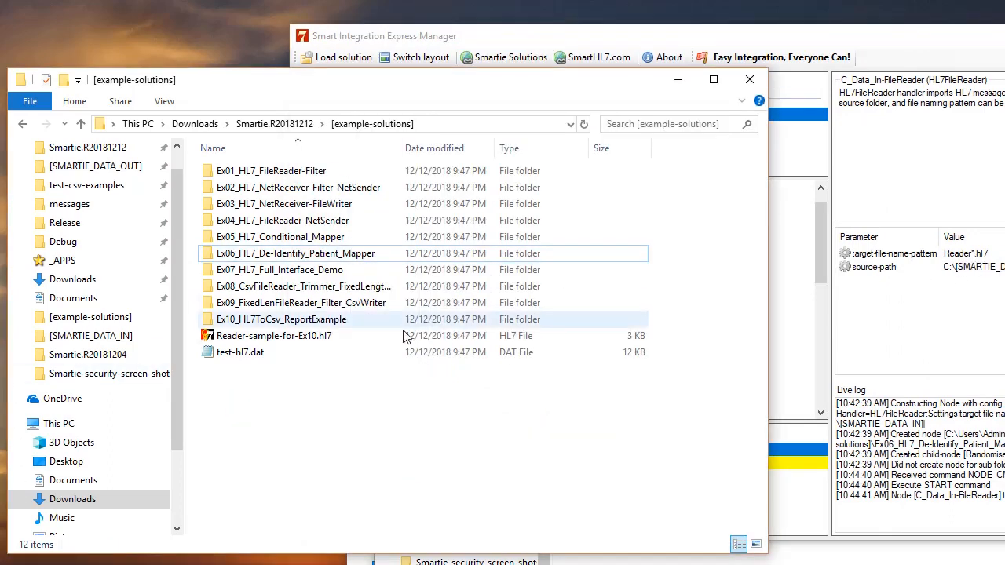
pyautogui.rightClick(241, 355)
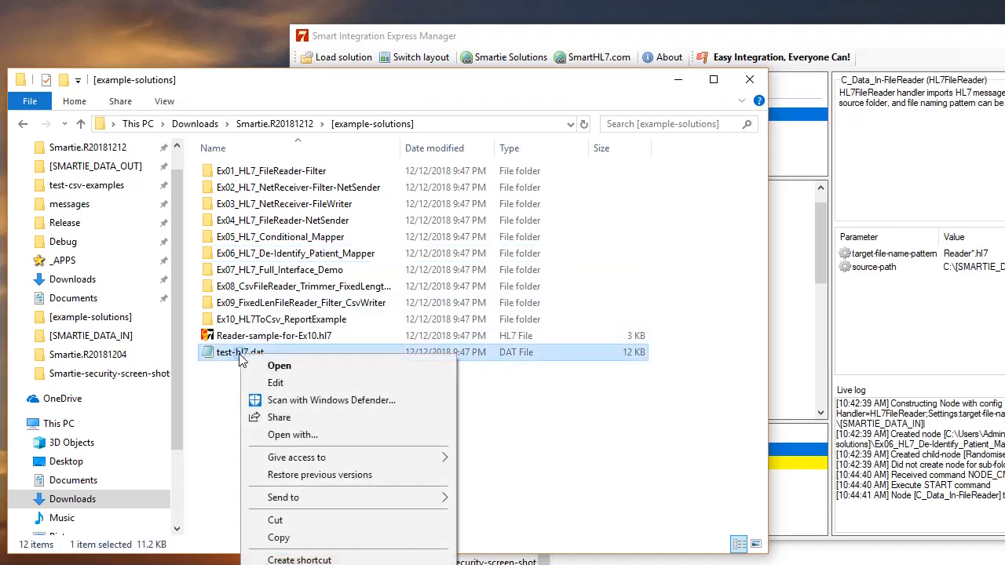
pyautogui.click(302, 540)
pyautogui.rightClick(277, 437)
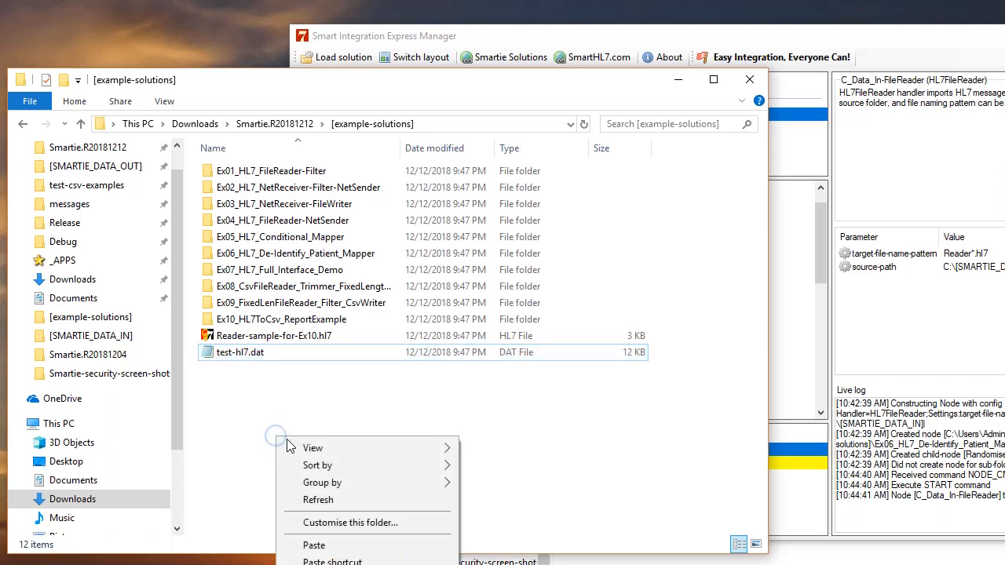
pyautogui.click(361, 545)
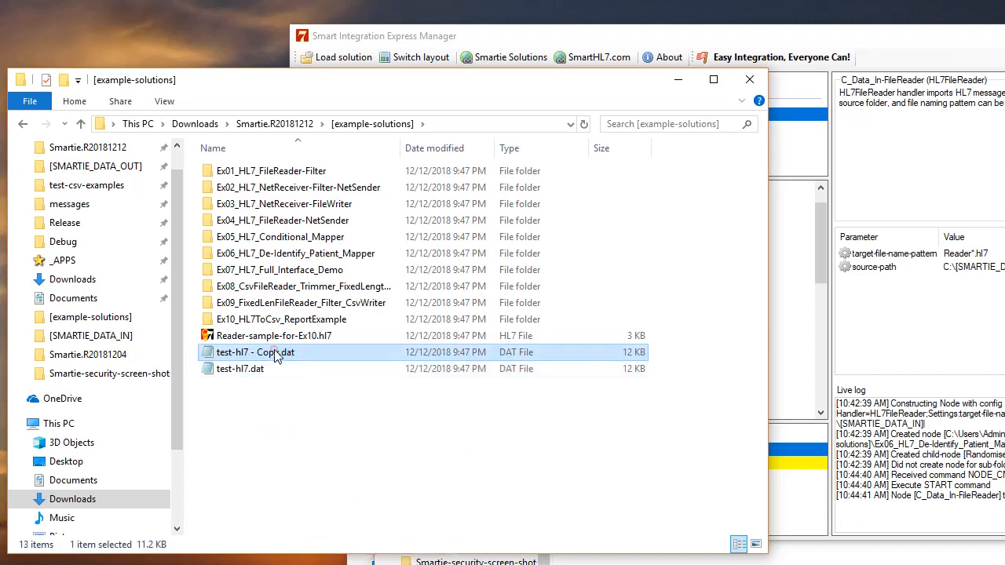
# Rename the duplicate file to Reader1.hl7, accepting the extension change
pyautogui.click(275, 352)
pyautogui.moveTo(302, 352); pyautogui.dragTo(183, 353)
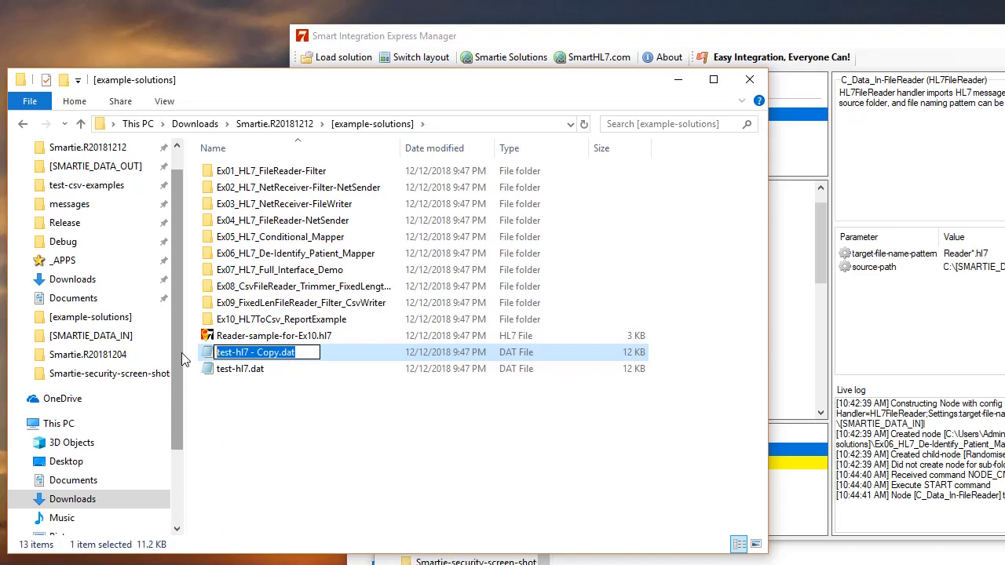
pyautogui.write('Reader')
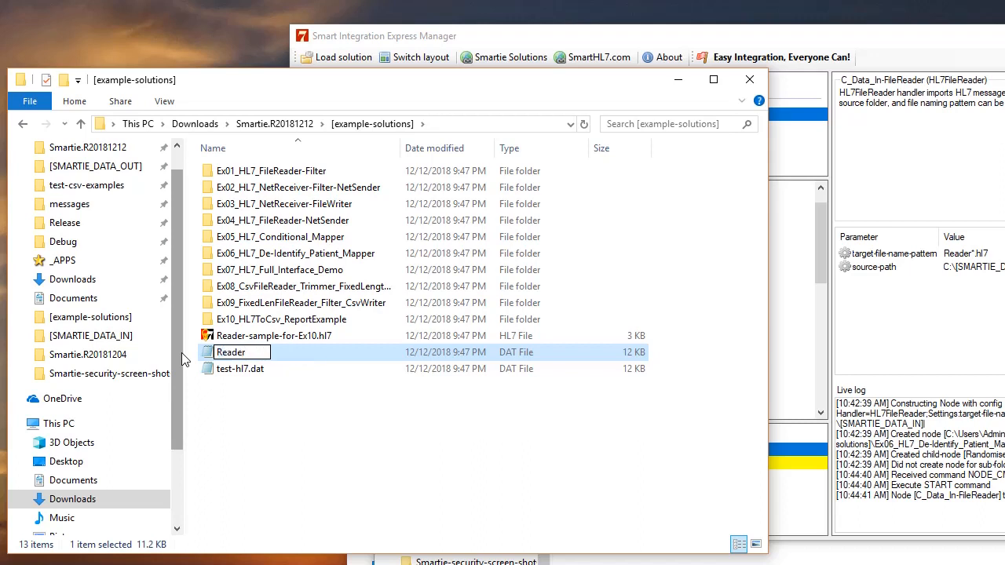
pyautogui.write('1.hl7')
pyautogui.press('Return')
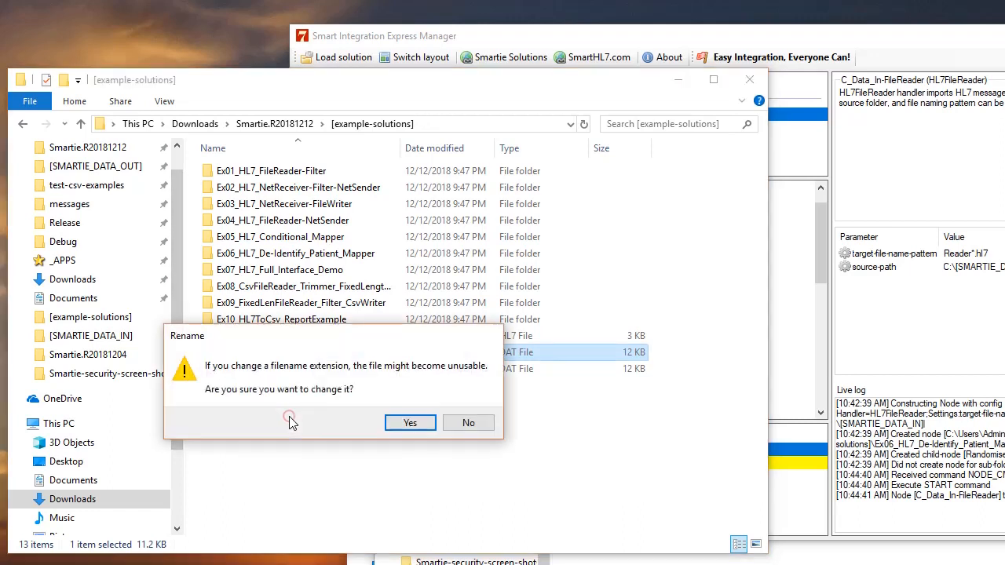
pyautogui.click(409, 424)
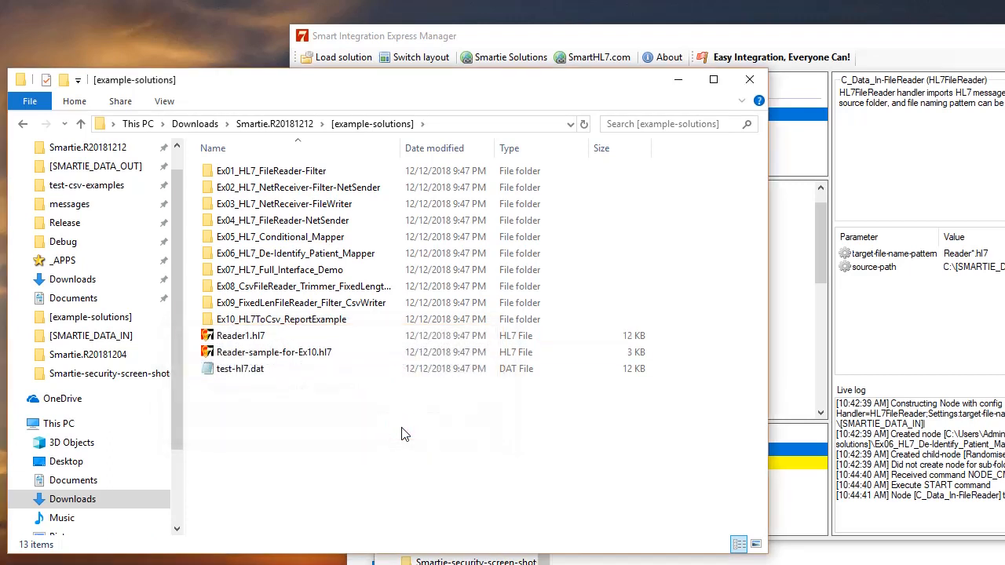
# Copy the Reader1.hl7 file in the [example-solutions] folder
pyautogui.click(241, 337)
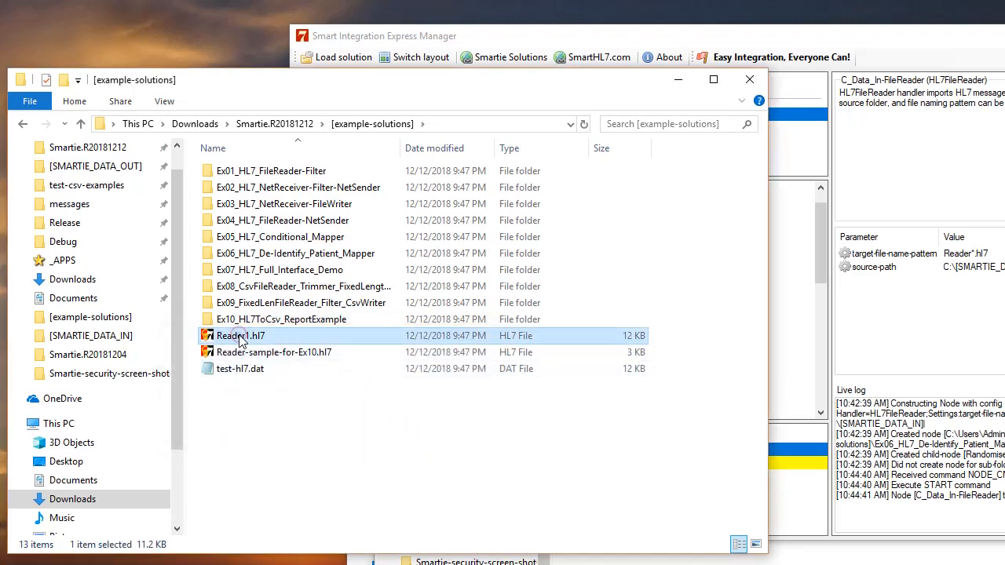
pyautogui.rightClick(241, 339)
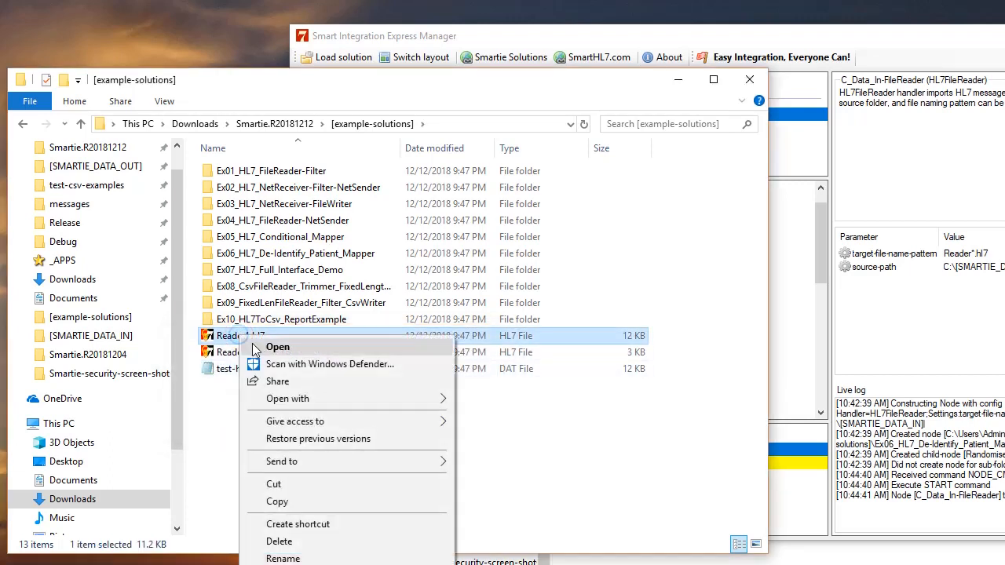
pyautogui.click(315, 502)
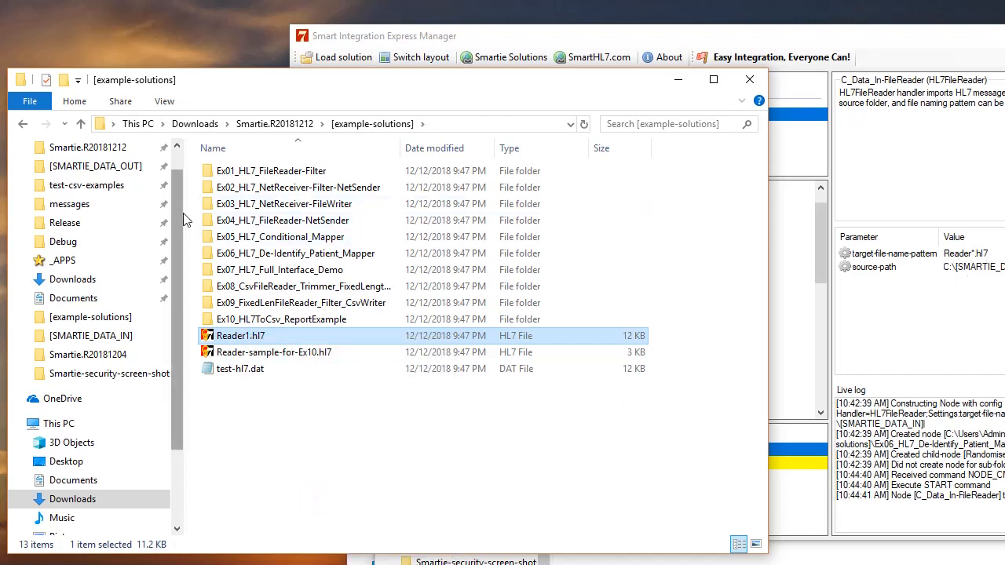
# Paste Reader1.hl7 into the C:\[SMARTIE_DATA_IN] source folder watched by the file reader
pyautogui.moveTo(167, 191); pyautogui.dragTo(118, 191)
pyautogui.click(114, 189)
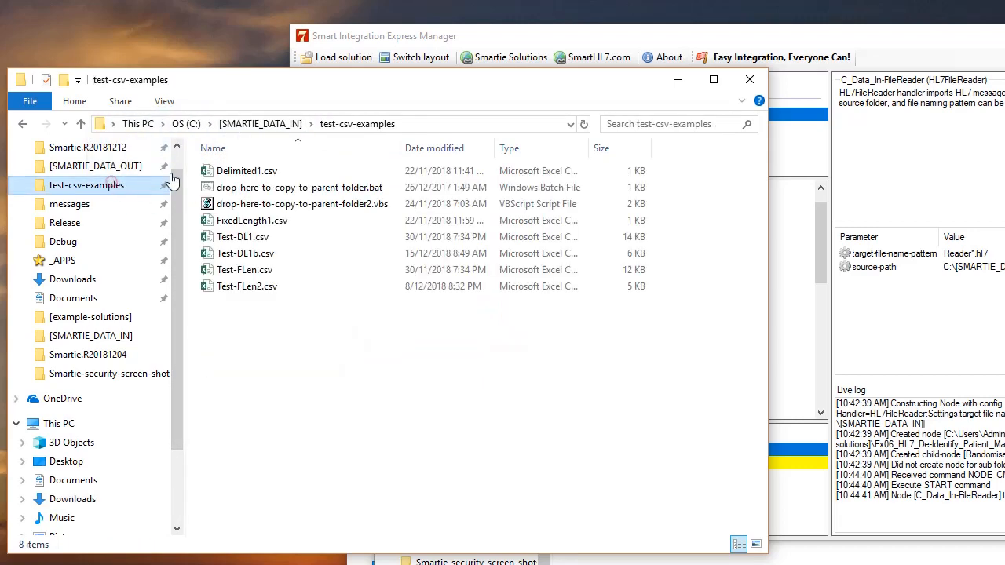
pyautogui.click(260, 123)
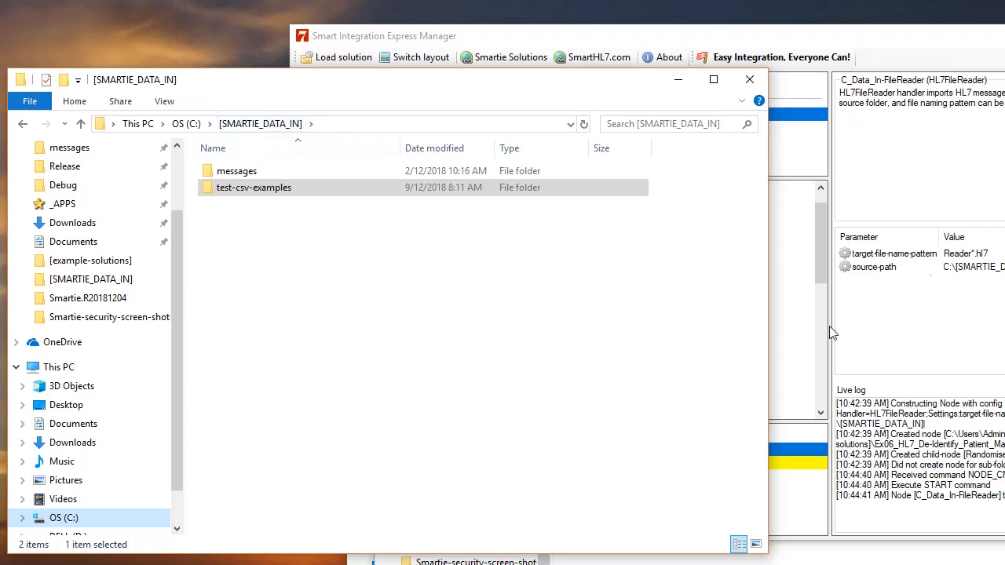
pyautogui.moveTo(914, 43); pyautogui.dragTo(798, 42)
pyautogui.click(144, 92)
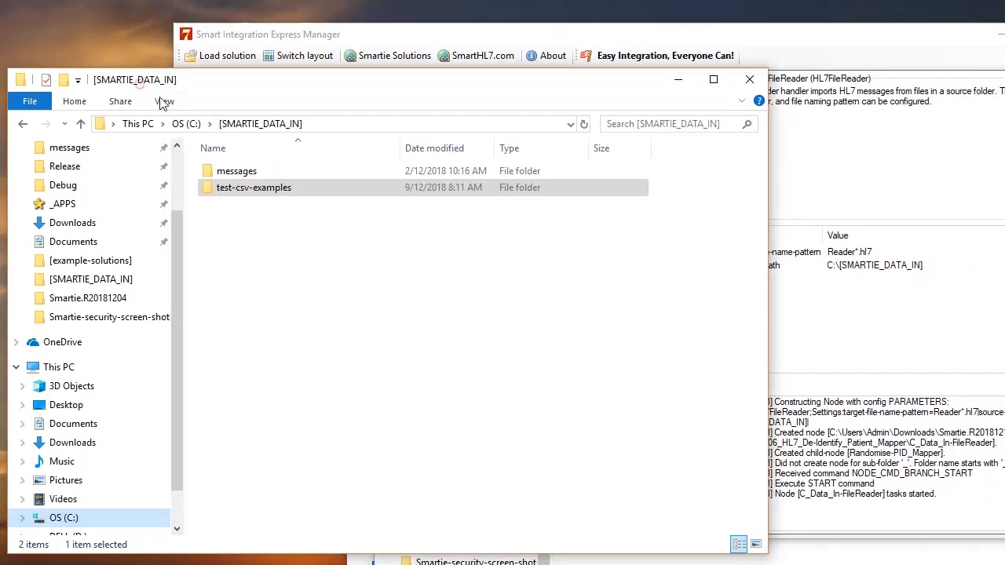
pyautogui.click(438, 43)
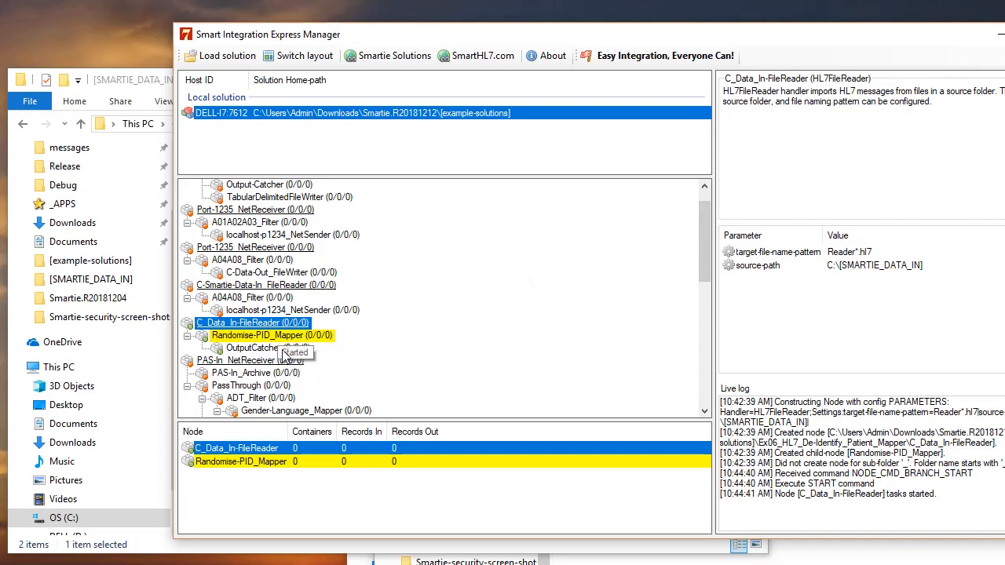
pyautogui.click(134, 80)
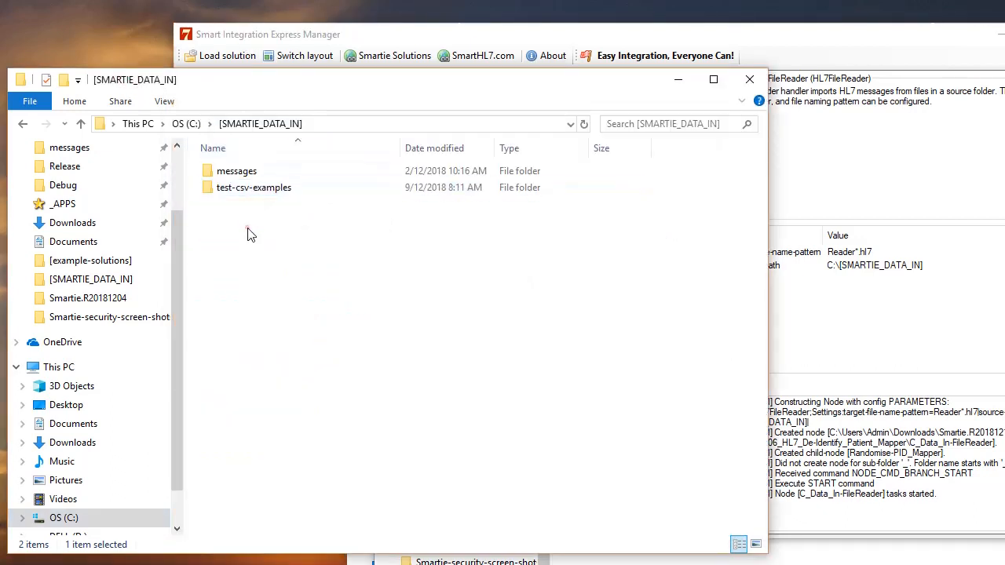
pyautogui.rightClick(248, 228)
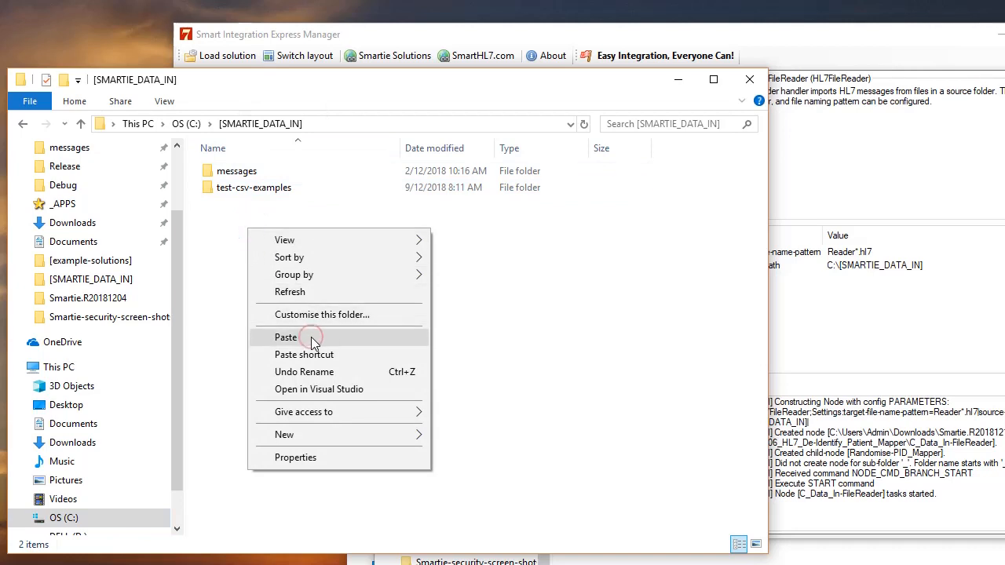
pyautogui.click(212, 76)
pyautogui.moveTo(194, 88); pyautogui.dragTo(601, 85)
pyautogui.rightClick(632, 235)
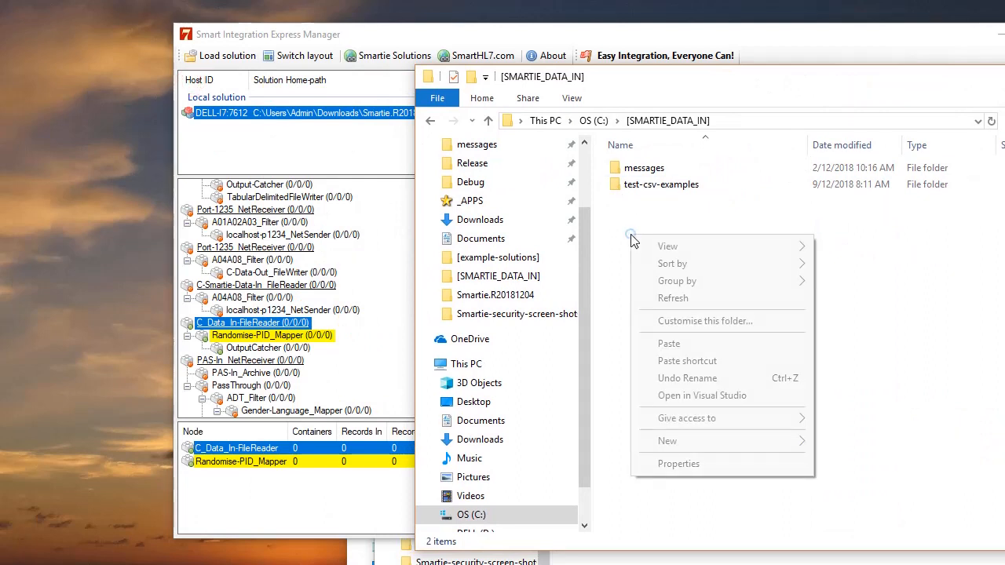
pyautogui.click(667, 344)
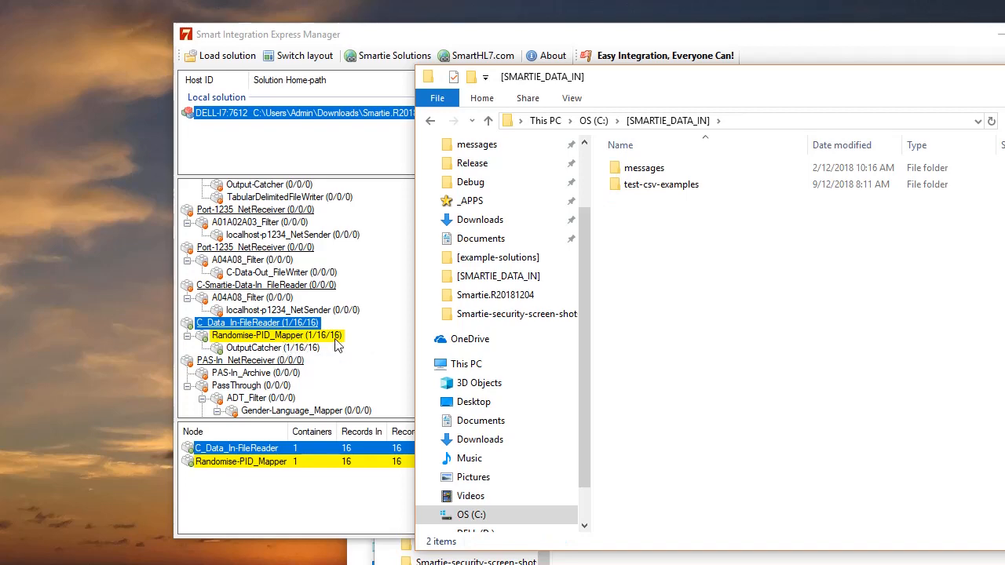
# Open the OutputCatcher node's home folder to inspect the caught output file
pyautogui.click(258, 351)
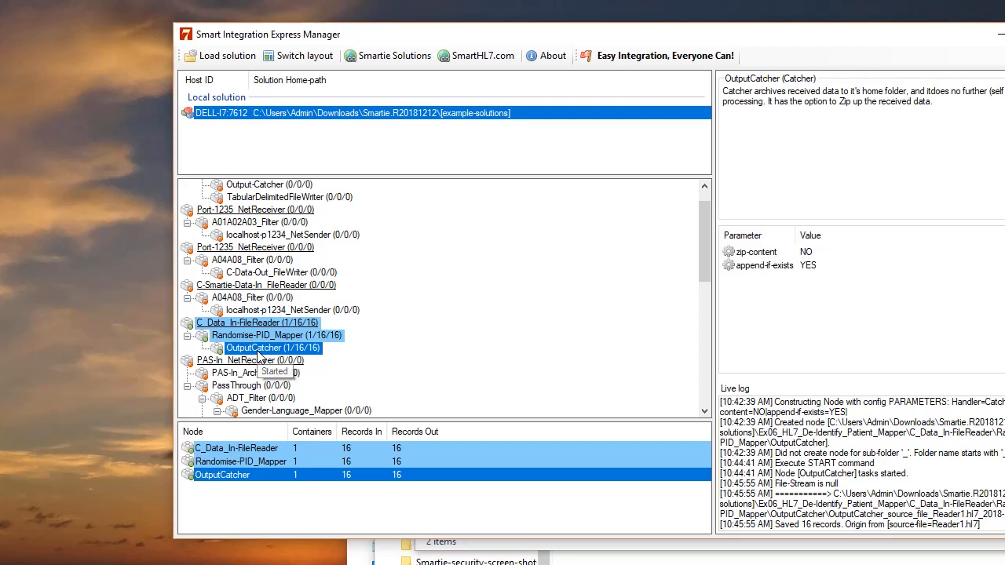
pyautogui.doubleClick(258, 351)
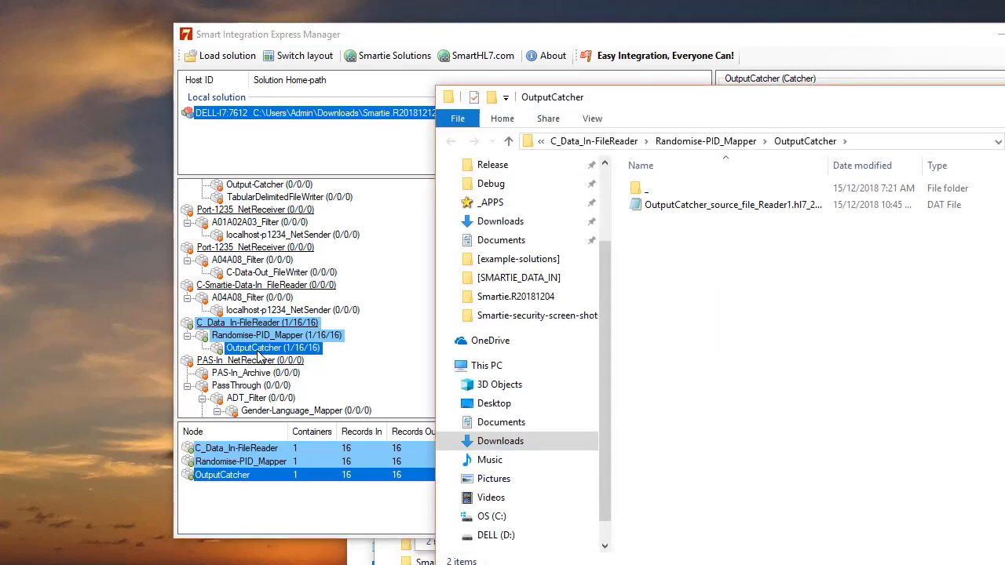
pyautogui.moveTo(802, 92); pyautogui.dragTo(414, 103)
pyautogui.click(366, 217)
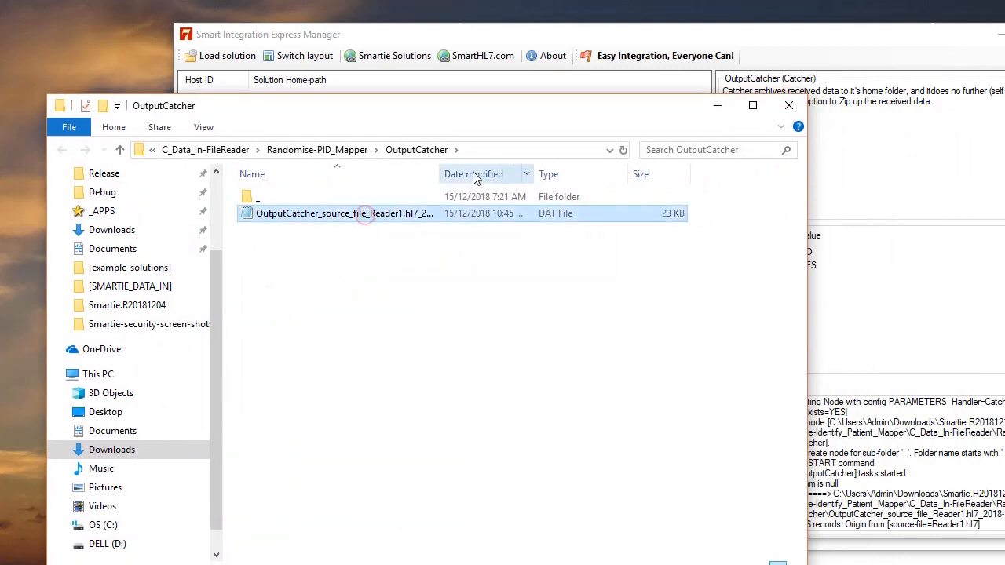
pyautogui.moveTo(440, 174); pyautogui.dragTo(484, 169)
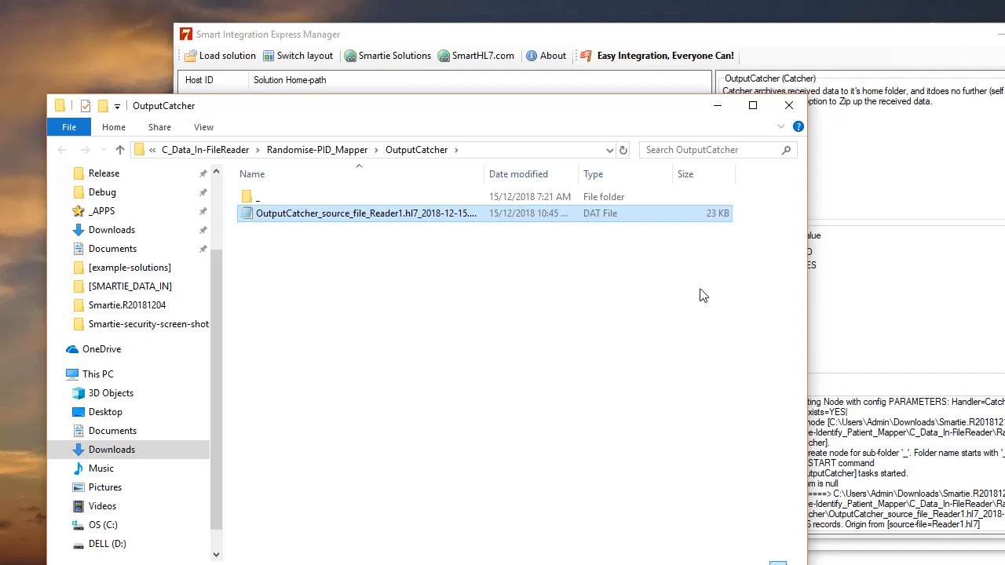
# Load test-hl7.dat from [example-solutions] as file input for the Randomise-PID_Mapper node, showing all file types
pyautogui.click(410, 35)
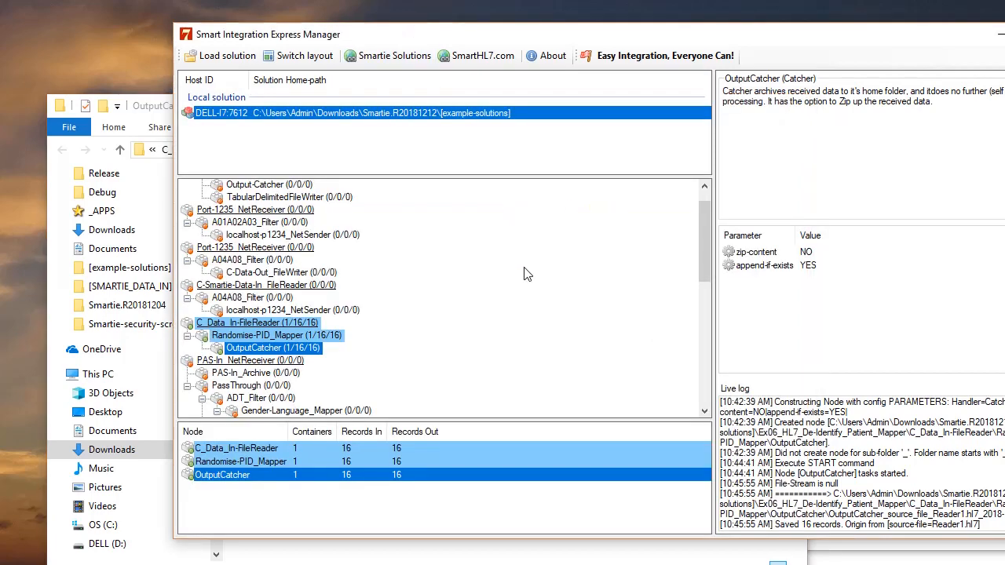
pyautogui.rightClick(299, 337)
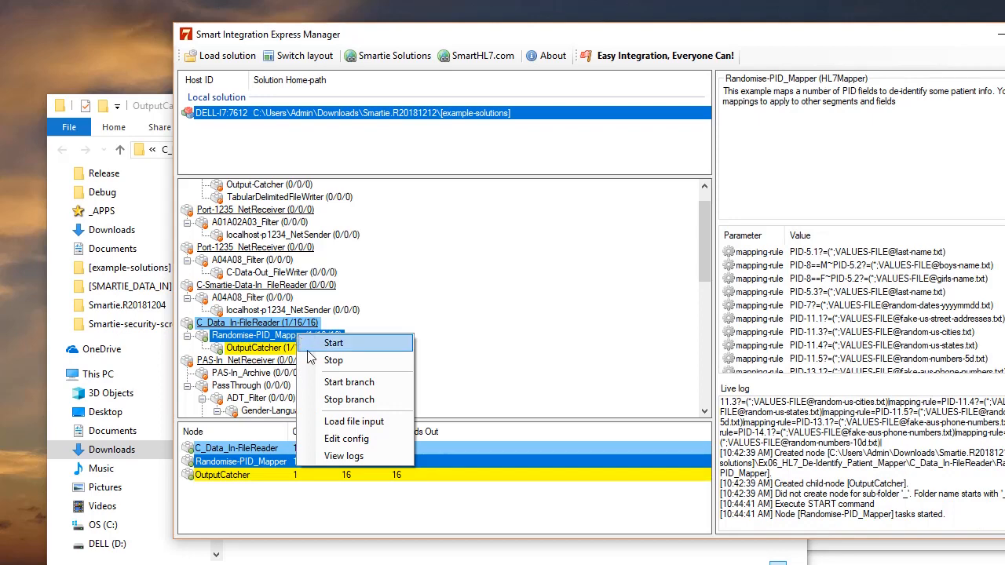
pyautogui.click(330, 425)
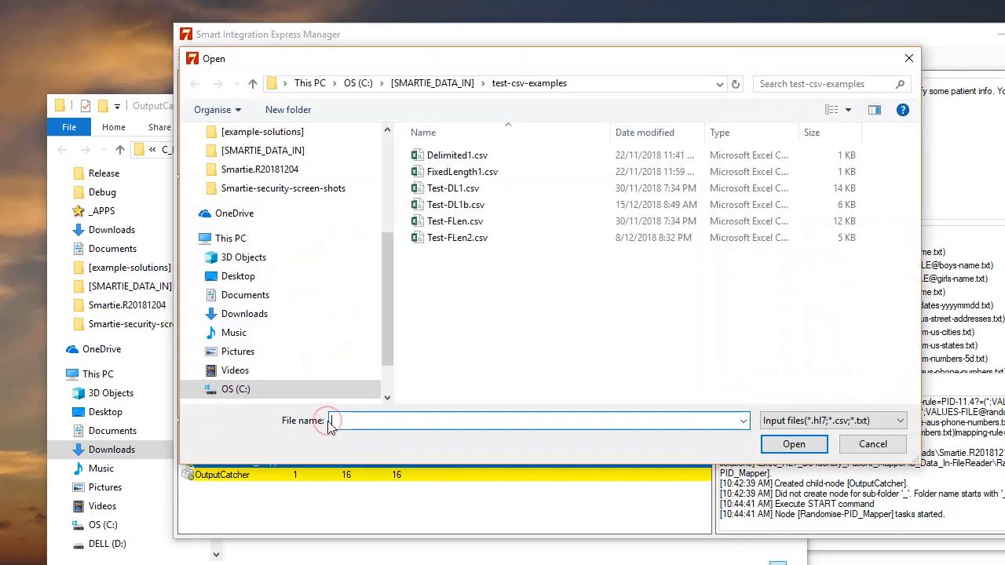
pyautogui.click(901, 421)
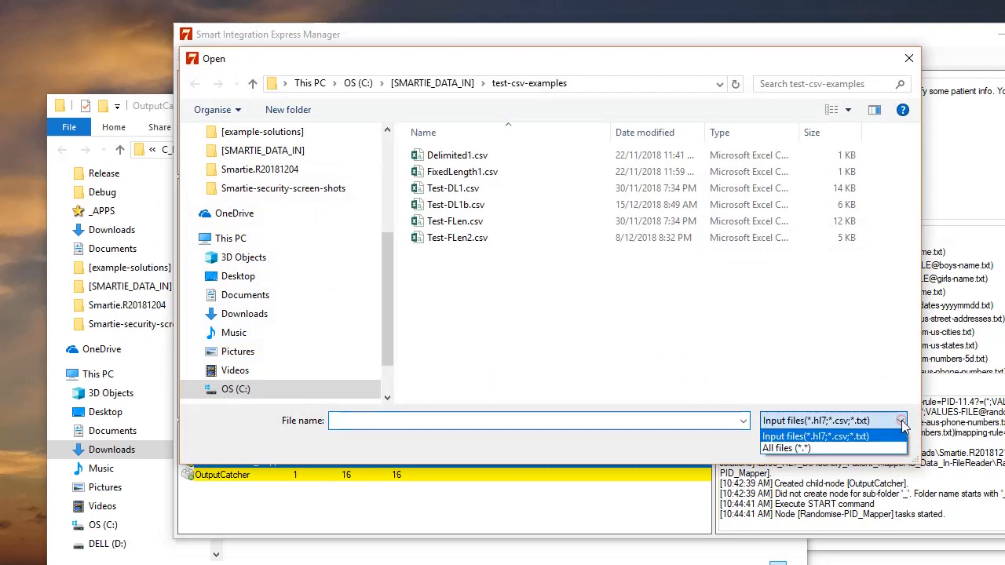
pyautogui.click(837, 448)
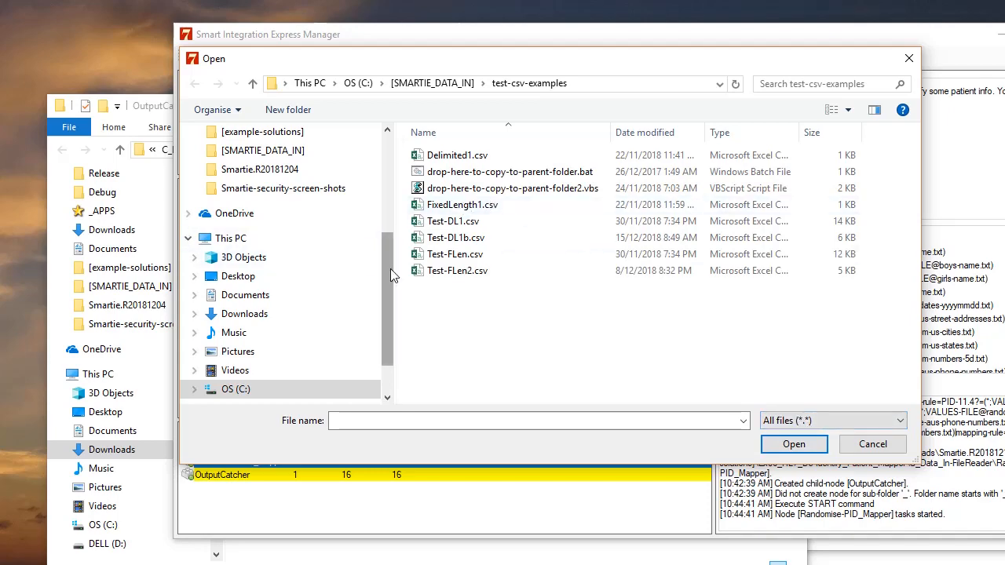
pyautogui.scroll(4, 390, 268)
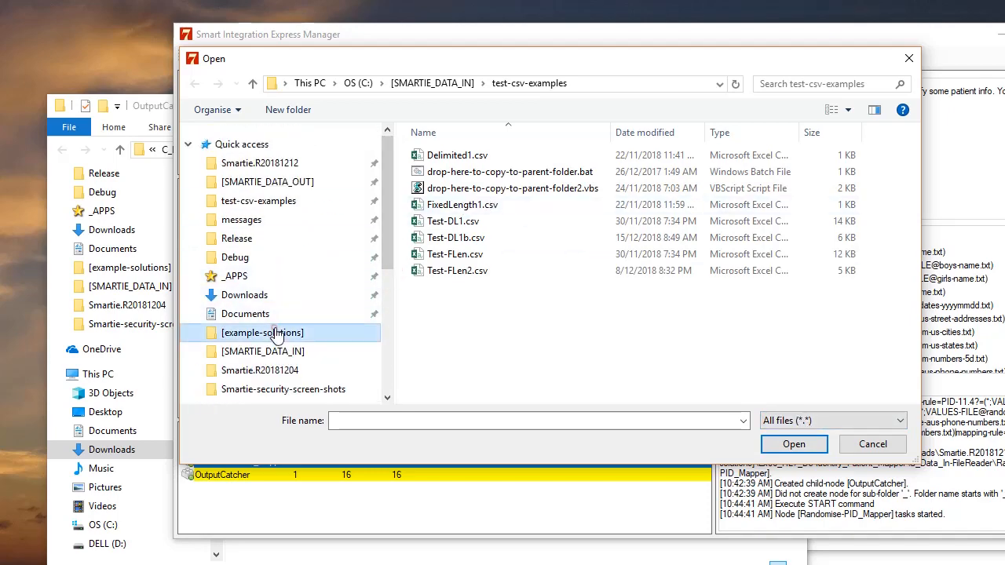
pyautogui.click(271, 332)
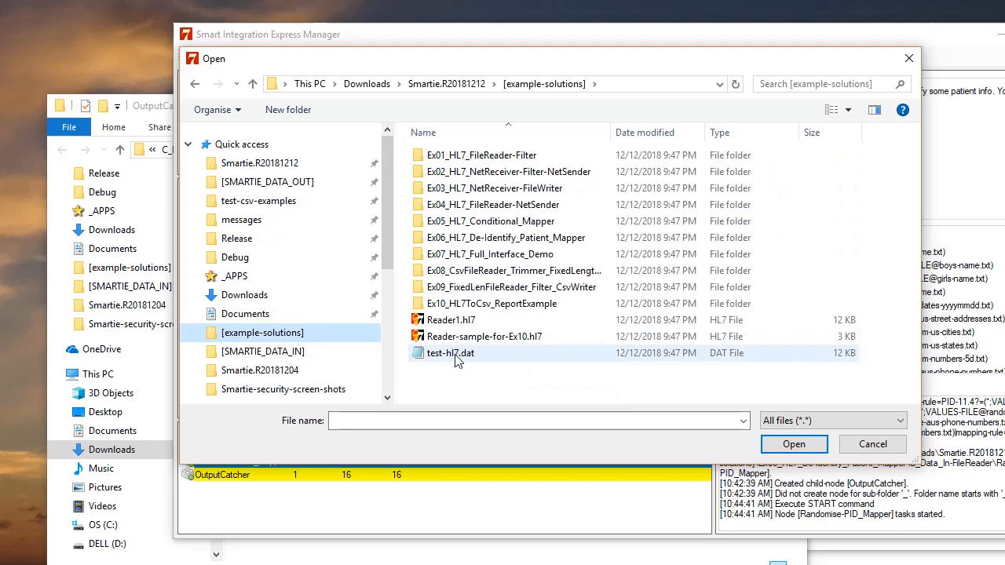
pyautogui.click(472, 359)
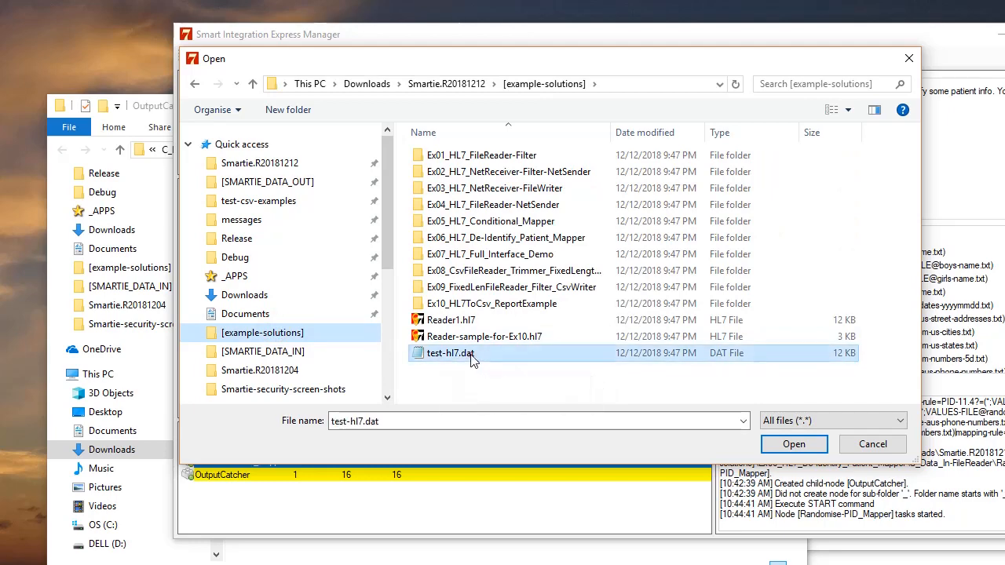
pyautogui.moveTo(505, 61); pyautogui.dragTo(623, 149)
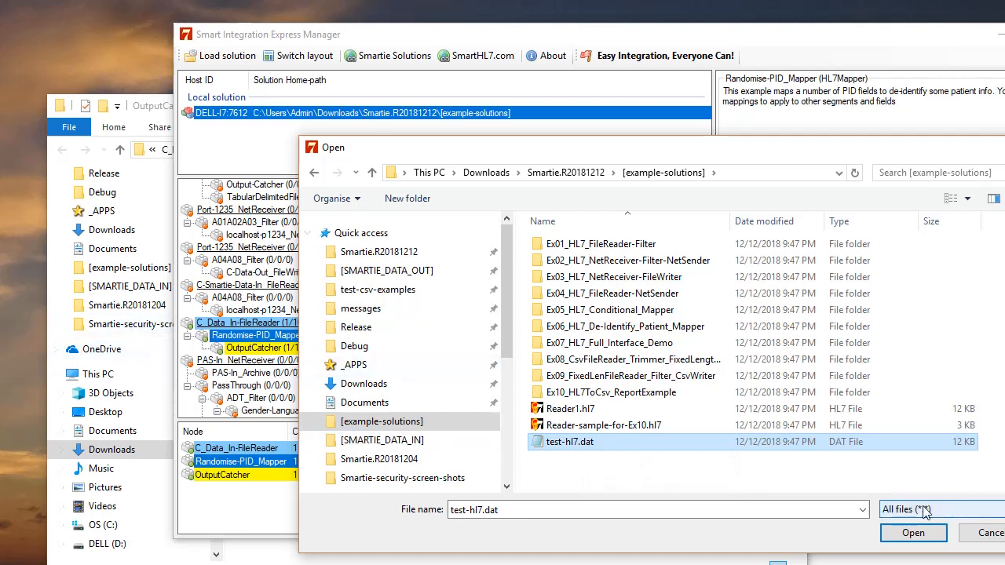
pyautogui.moveTo(609, 150); pyautogui.dragTo(660, 80)
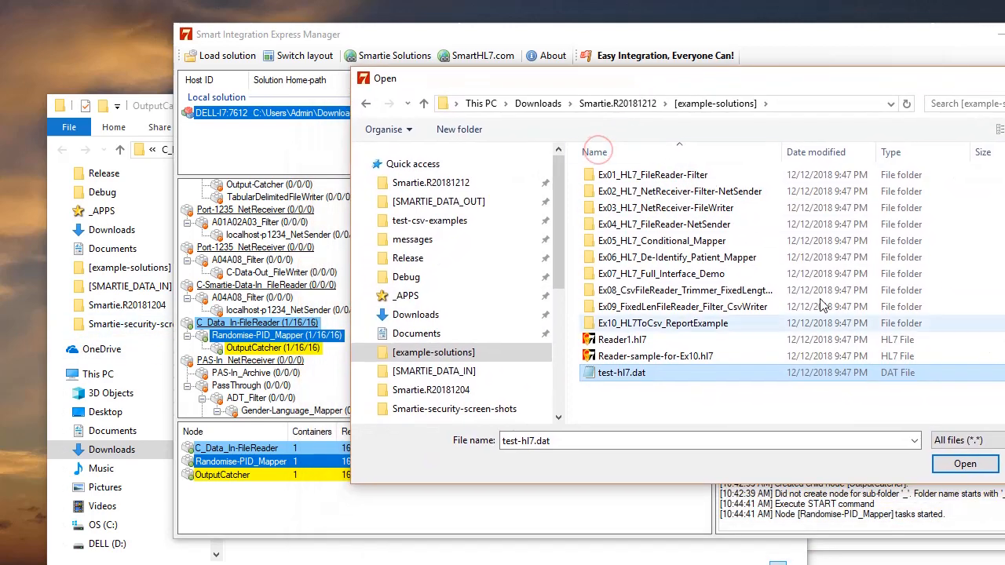
pyautogui.click(965, 464)
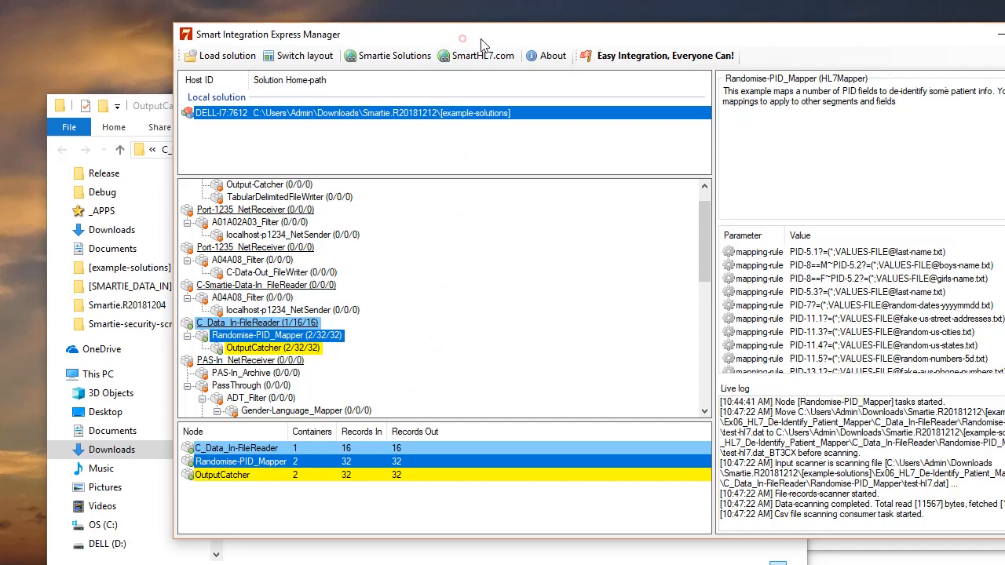
# Examine the two output files in the OutputCatcher folder
pyautogui.moveTo(475, 39); pyautogui.dragTo(699, 63)
pyautogui.click(291, 265)
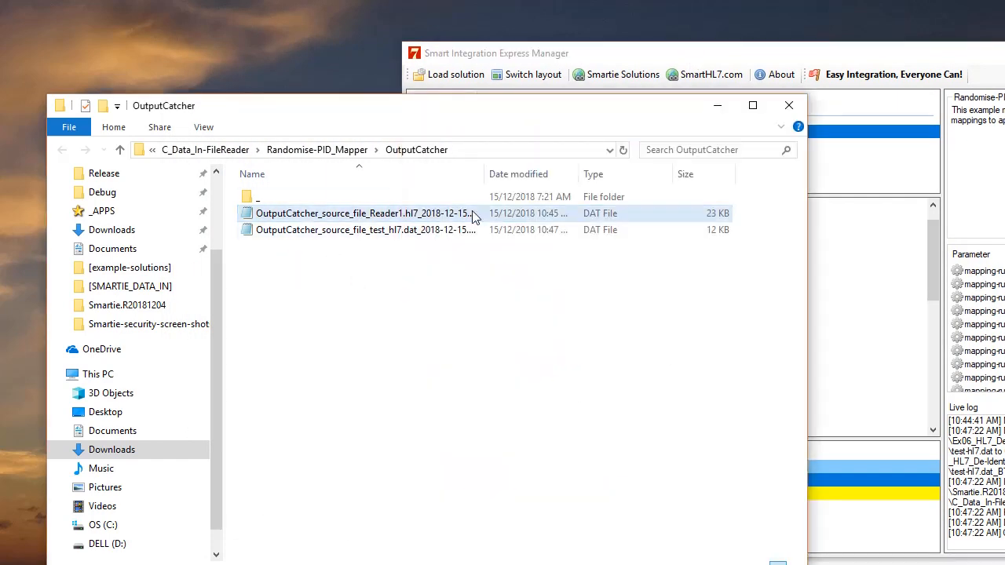
pyautogui.moveTo(485, 175); pyautogui.dragTo(594, 173)
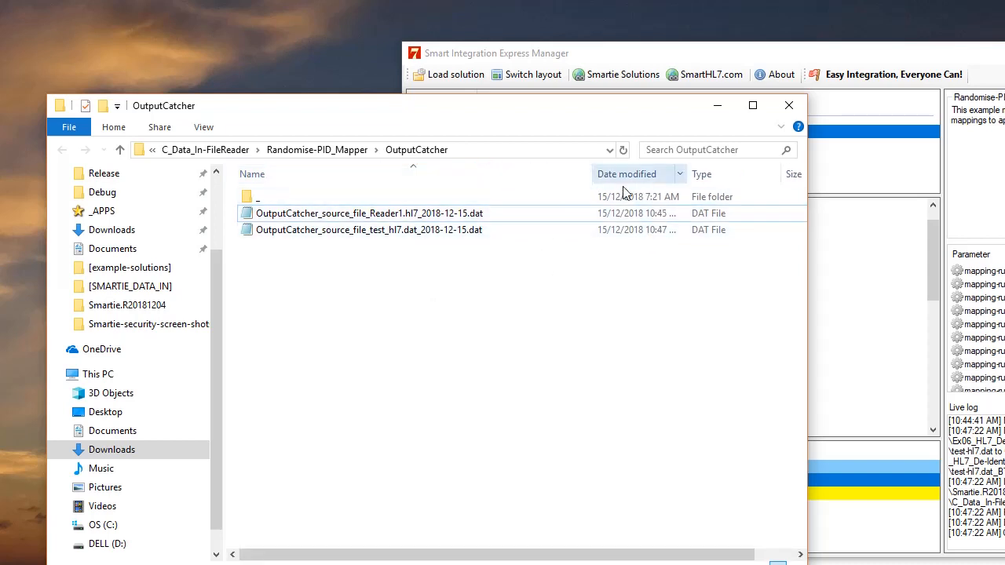
pyautogui.click(455, 214)
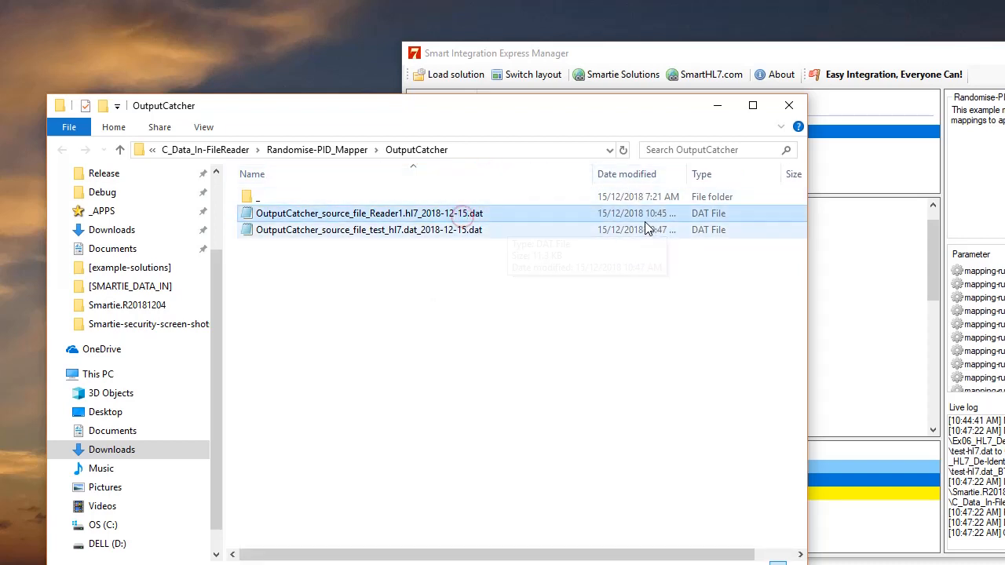
pyautogui.click(401, 231)
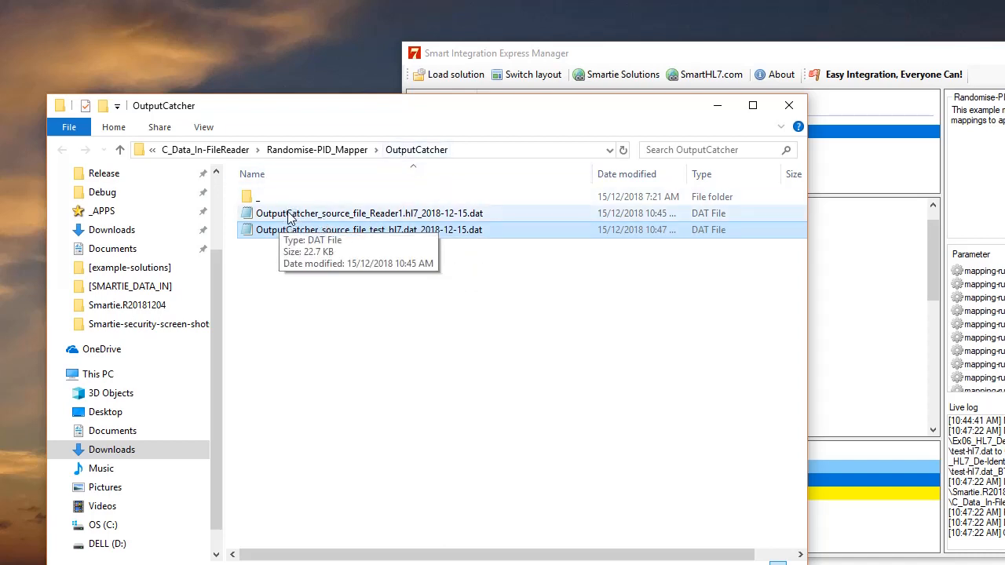
pyautogui.click(342, 217)
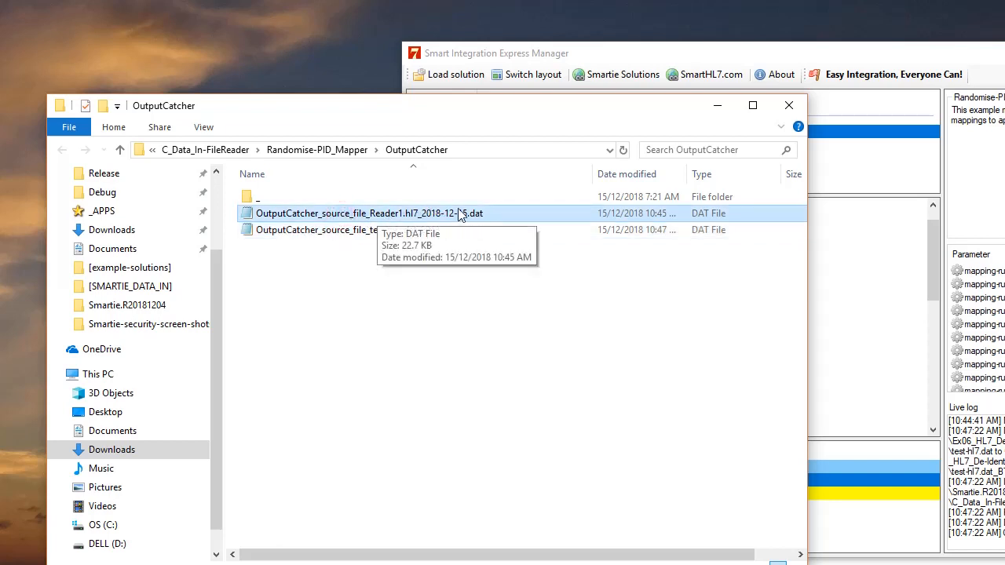
pyautogui.click(464, 305)
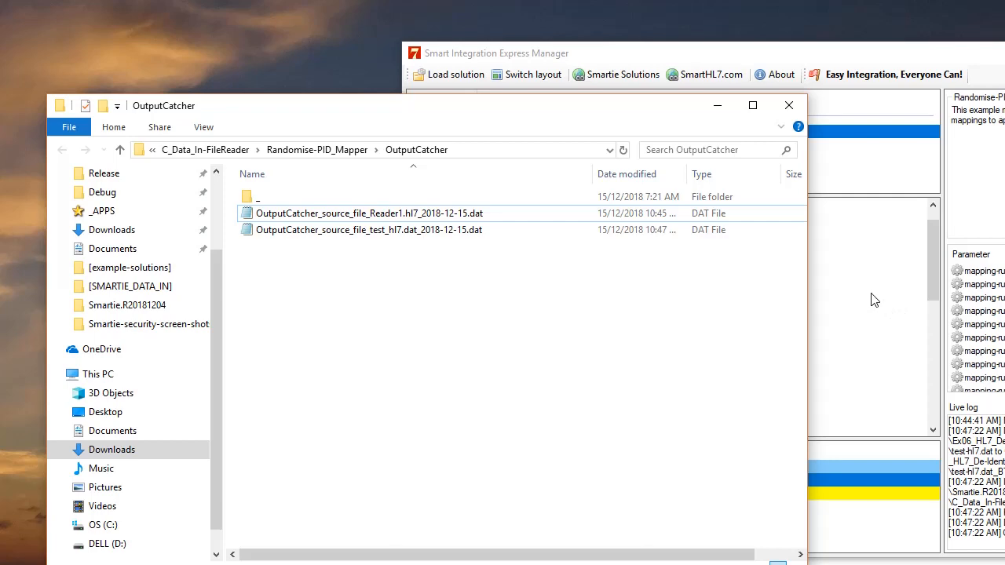
pyautogui.hotkey('alt', 'Tab')
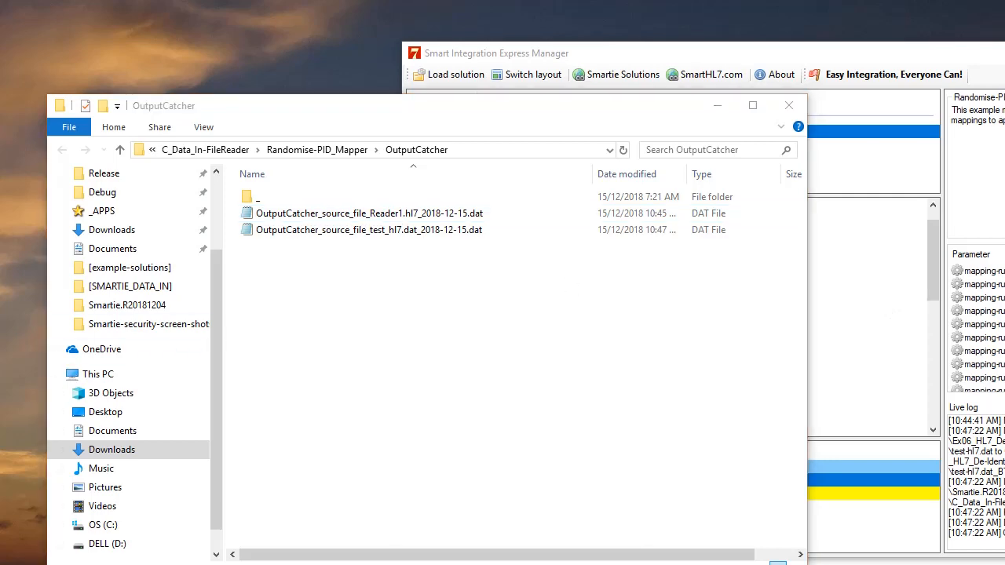
pyautogui.moveTo(113, 165); pyautogui.dragTo(848, 148)
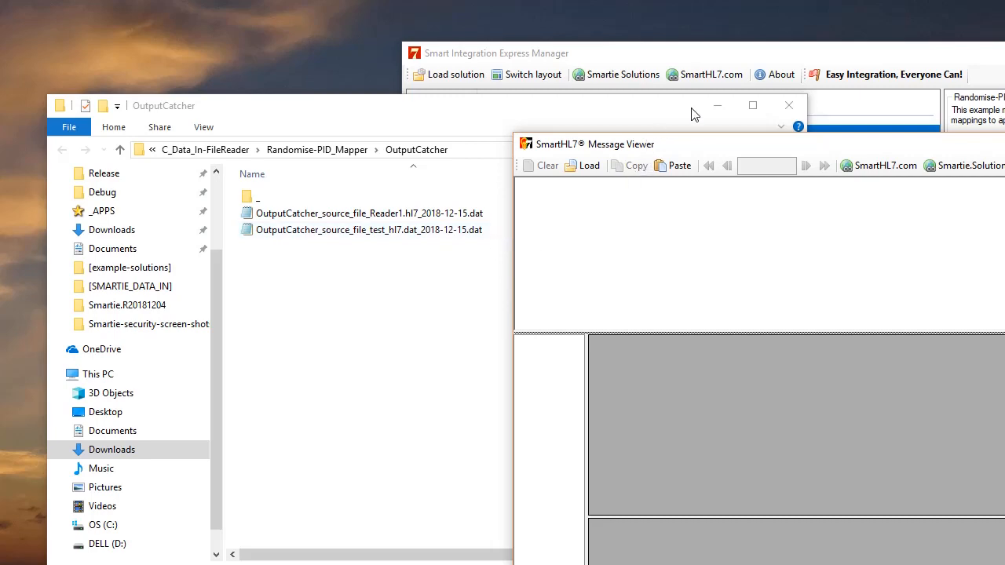
pyautogui.click(730, 61)
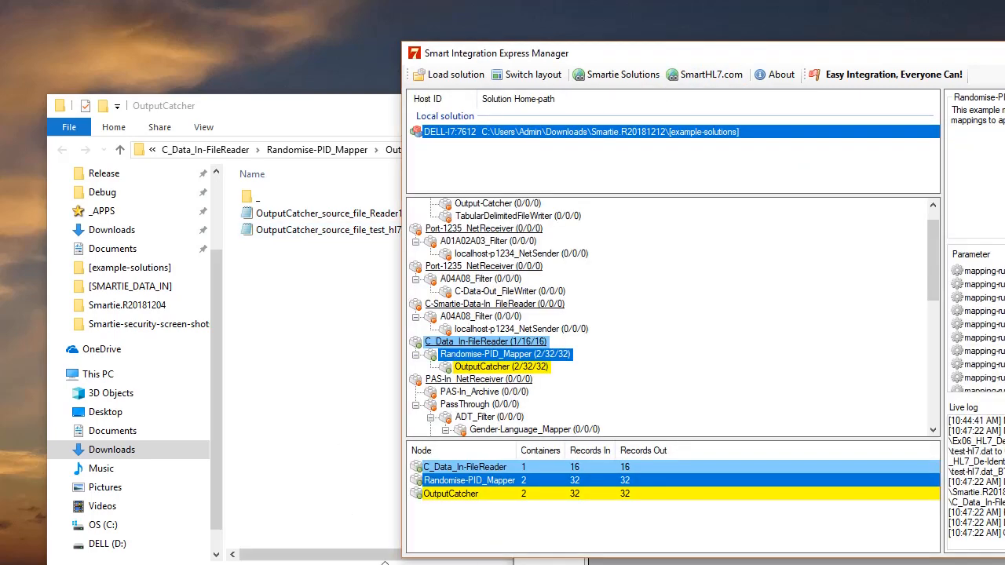
# Open Reader1.hl7 from the [example-solutions] folder in the SmartHL7 Message Viewer
pyautogui.moveTo(894, 52); pyautogui.dragTo(420, 133)
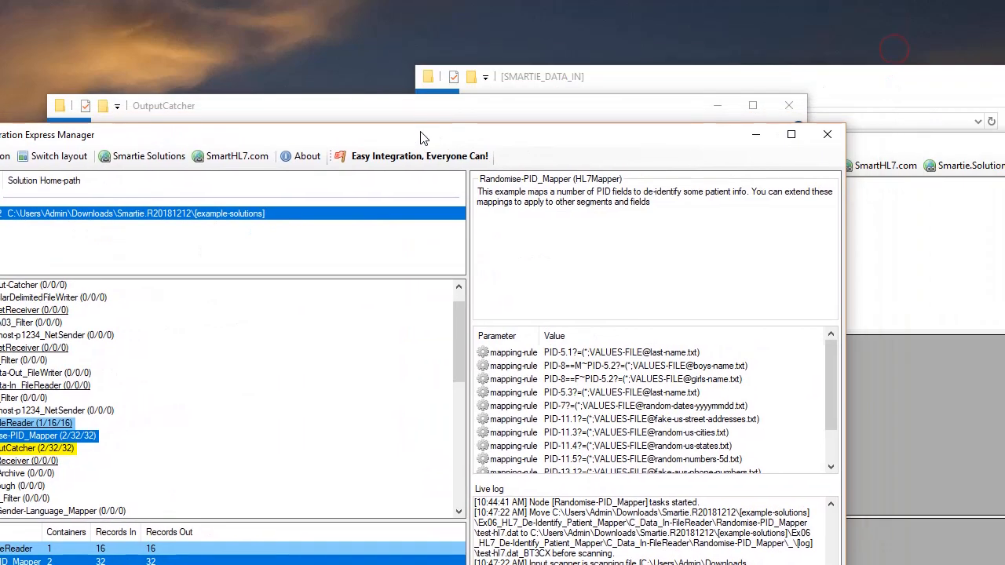
pyautogui.click(912, 82)
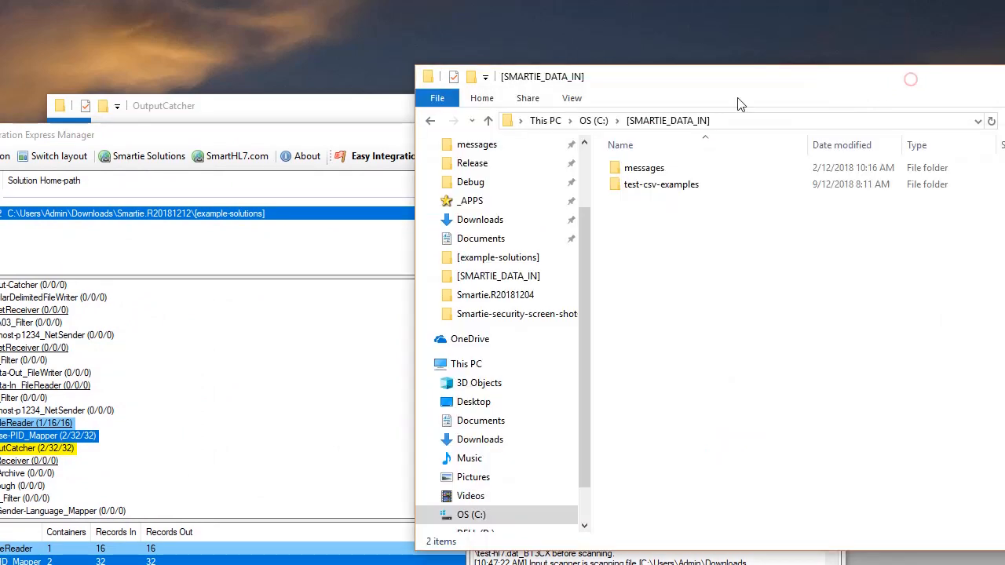
pyautogui.click(430, 122)
pyautogui.click(431, 122)
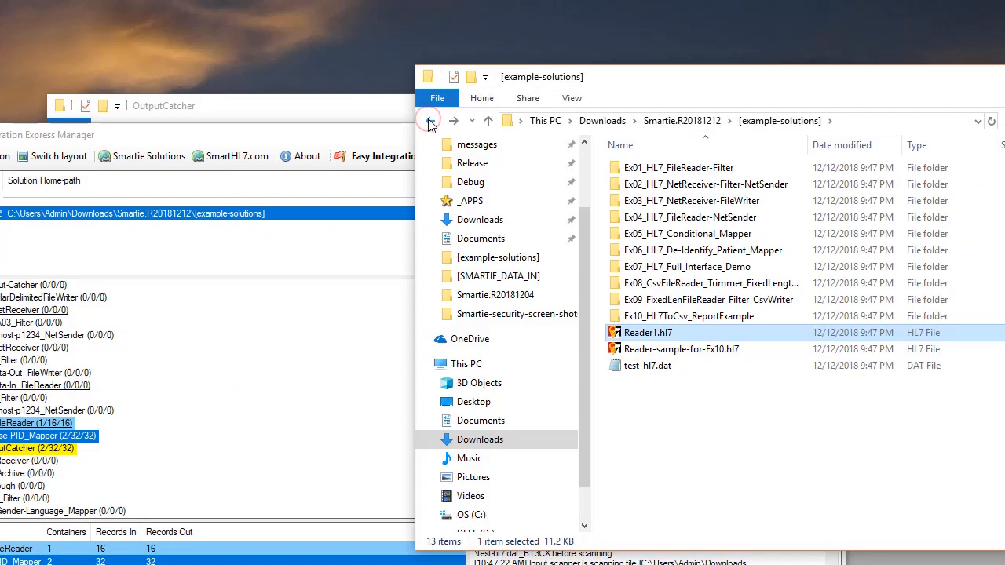
pyautogui.click(685, 417)
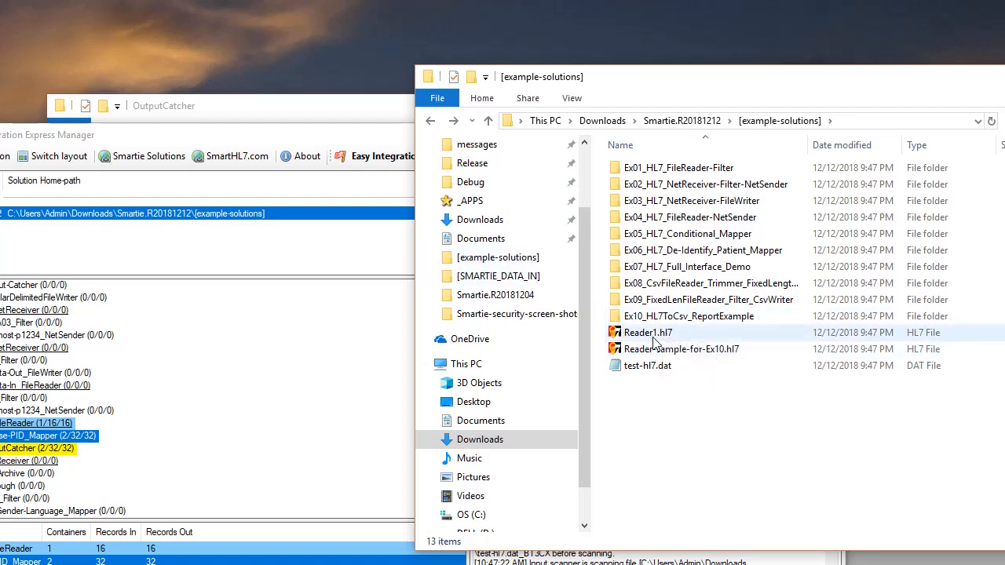
pyautogui.doubleClick(652, 340)
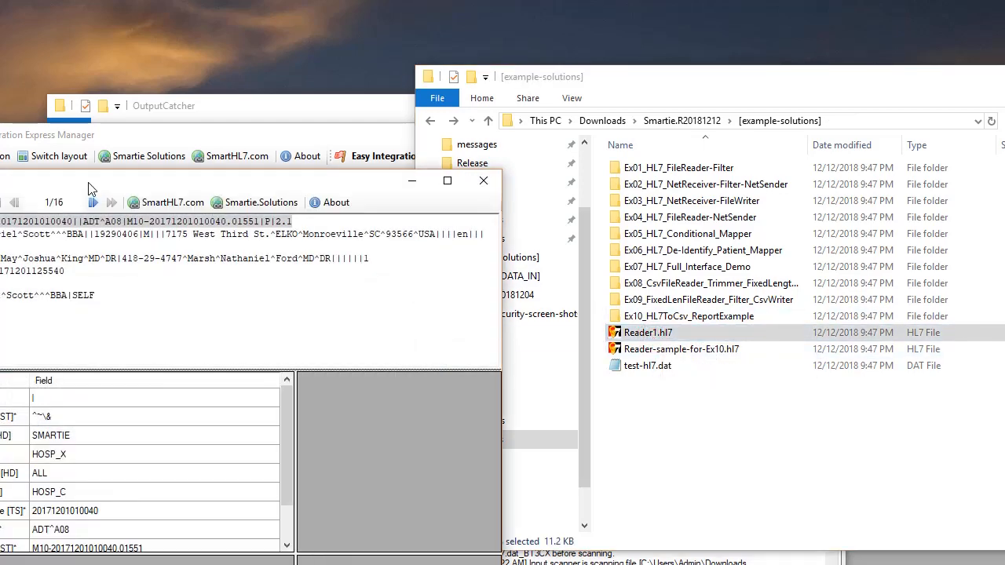
pyautogui.moveTo(89, 189); pyautogui.dragTo(280, 196)
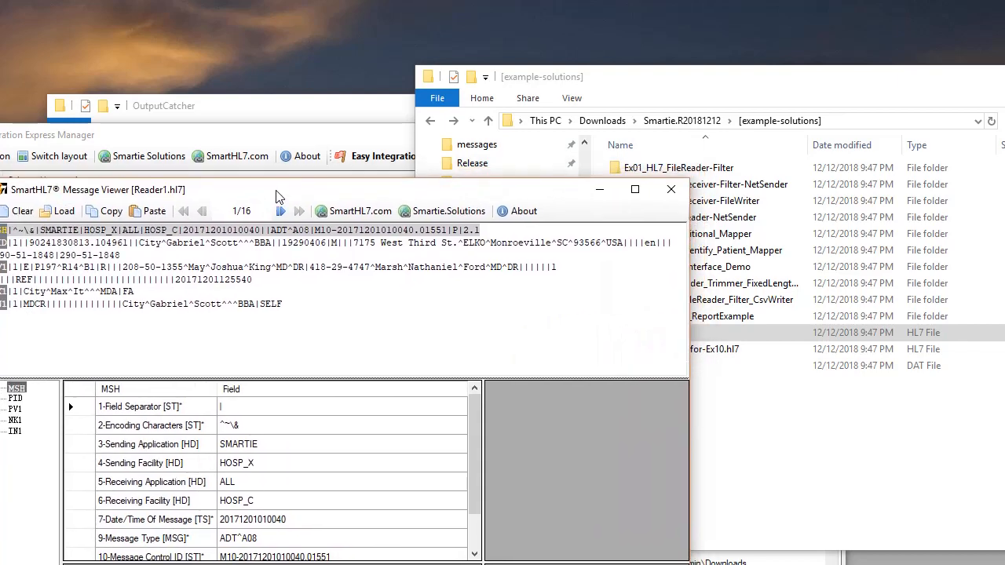
# Open the OutputCatcher's test_hl7 output file in a second message viewer window
pyautogui.click(267, 110)
pyautogui.moveTo(246, 103); pyautogui.dragTo(562, 91)
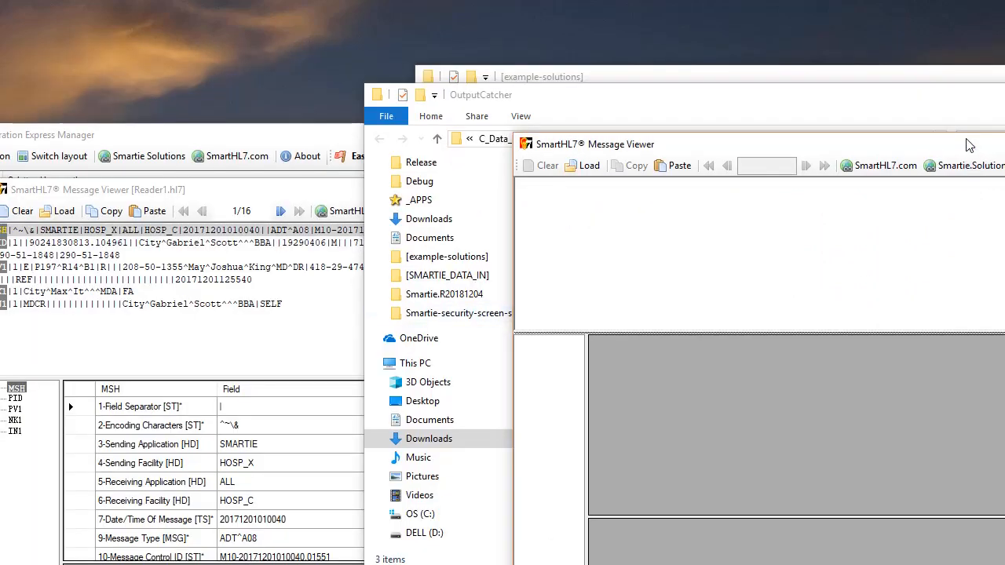
pyautogui.moveTo(971, 146); pyautogui.dragTo(726, 307)
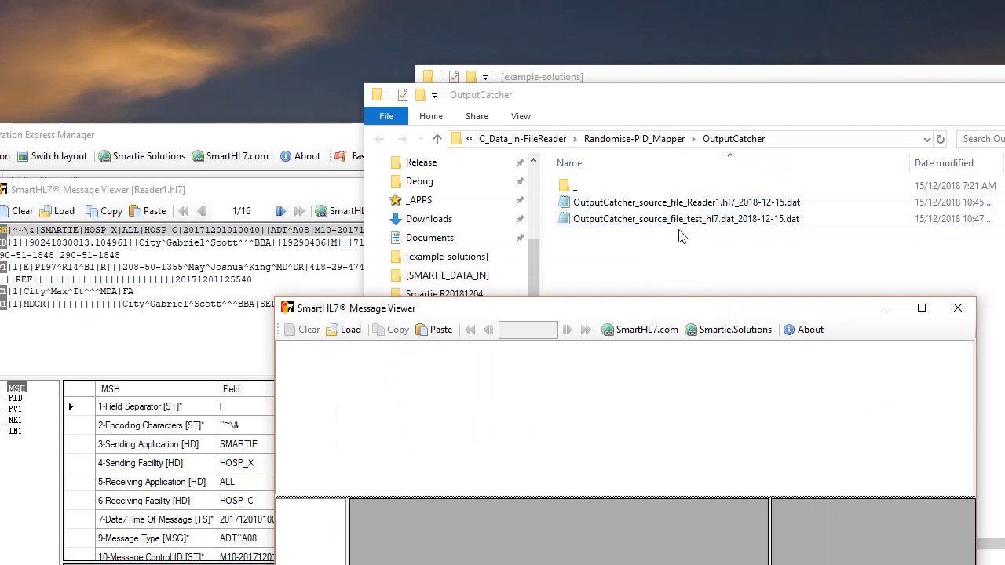
pyautogui.moveTo(683, 226); pyautogui.dragTo(576, 381)
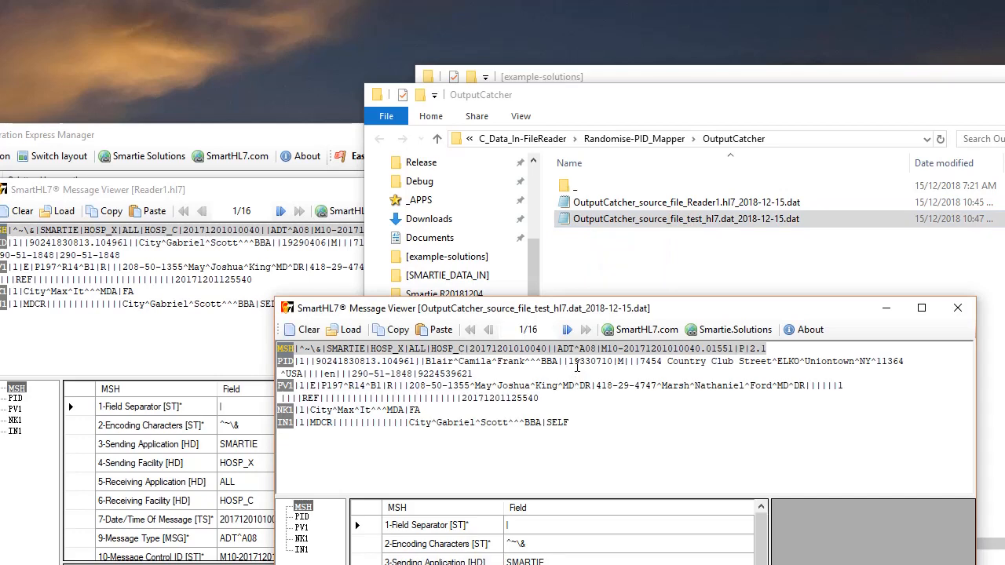
# Compare the patient details in the original Reader1 message with the de-identified output message
pyautogui.click(261, 202)
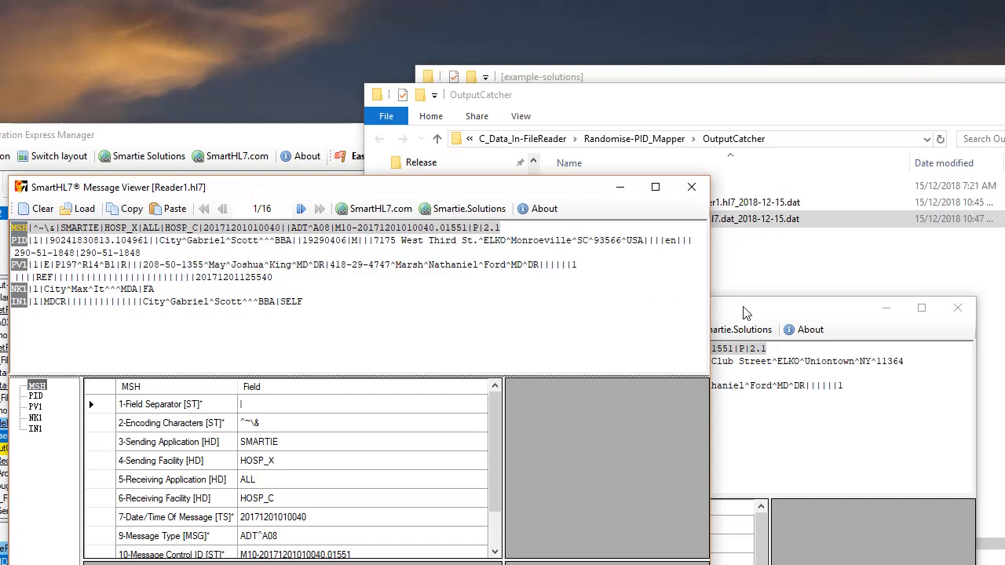
pyautogui.moveTo(744, 312); pyautogui.dragTo(836, 283)
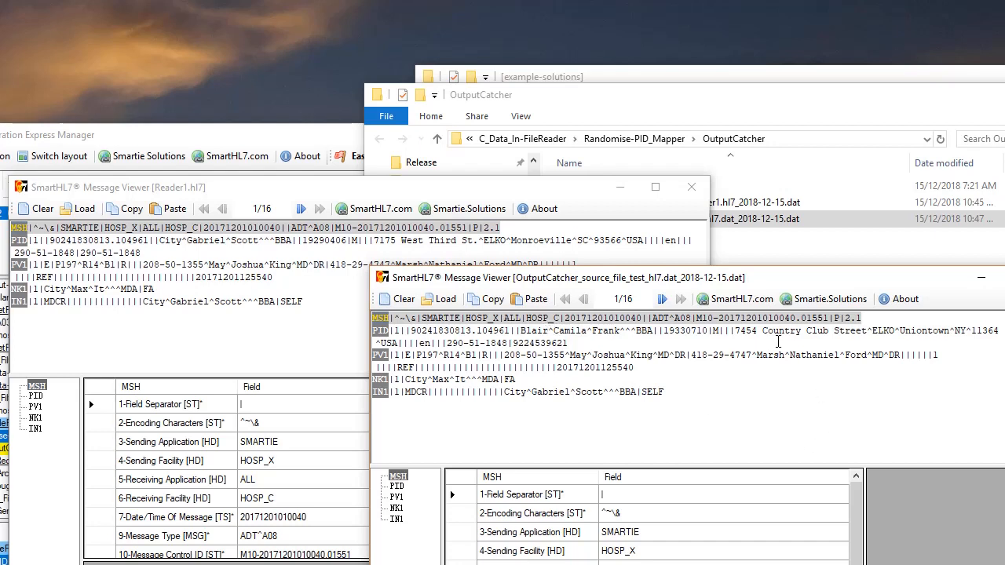
pyautogui.click(620, 186)
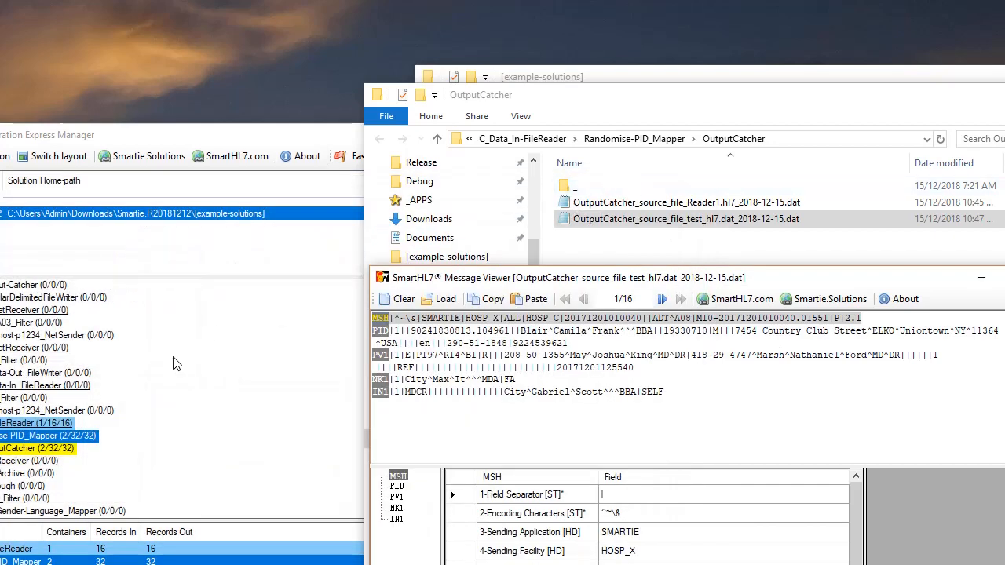
pyautogui.moveTo(189, 134); pyautogui.dragTo(286, 54)
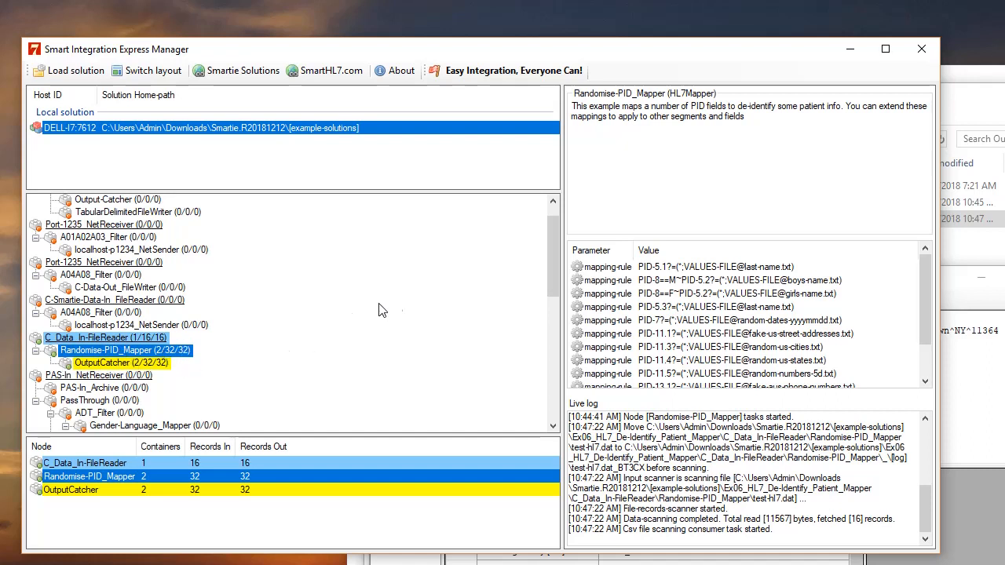
# Start the A04A08_Filter and C-Data-Out_FileWriter nodes under the Port-1235_NetReceiver branch
pyautogui.click(101, 289)
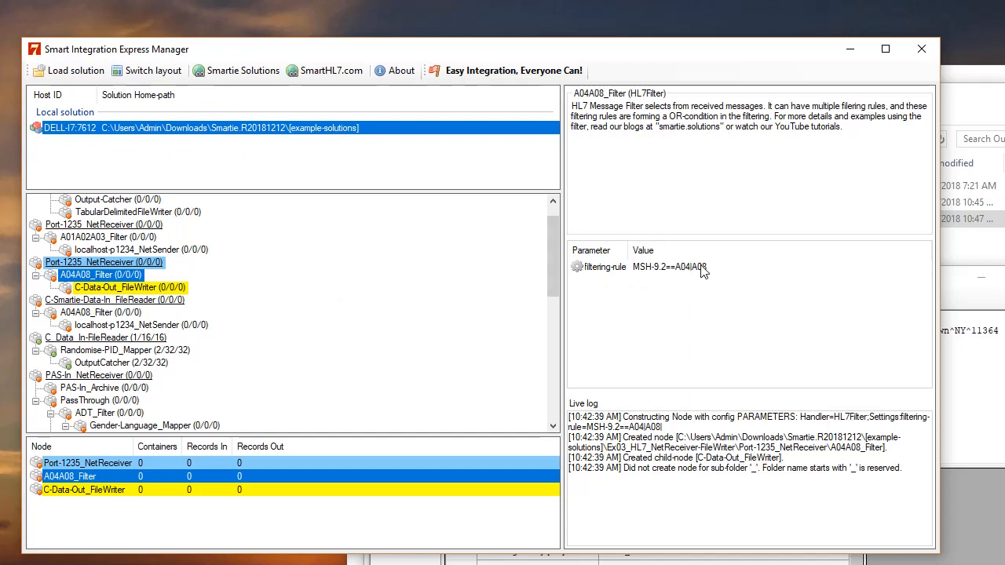
pyautogui.click(117, 288)
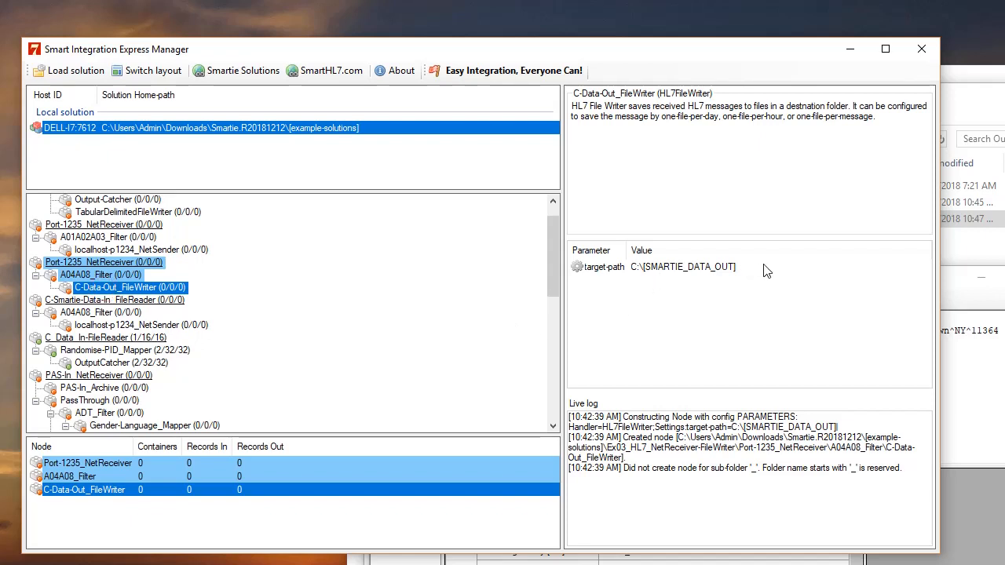
pyautogui.rightClick(81, 275)
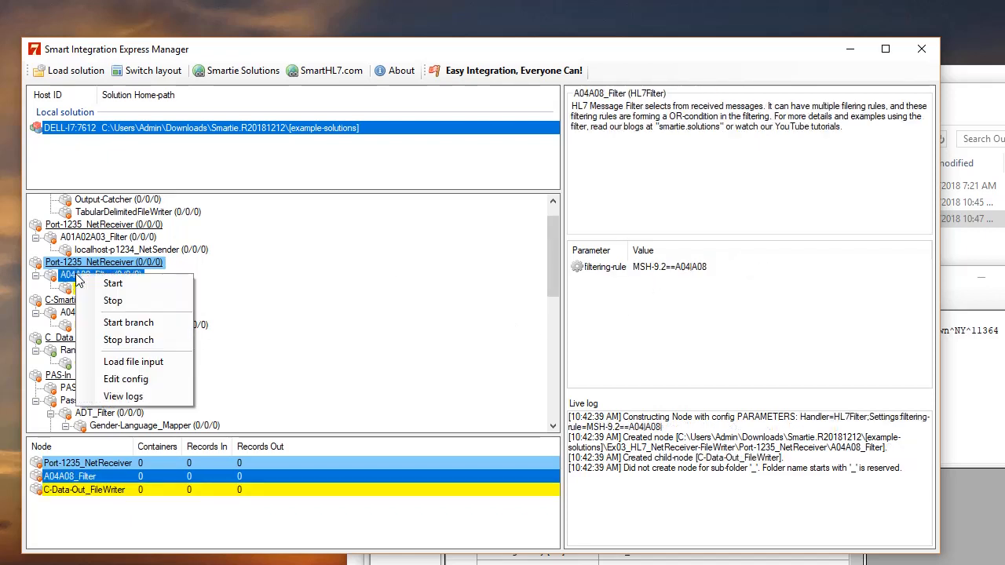
pyautogui.click(116, 289)
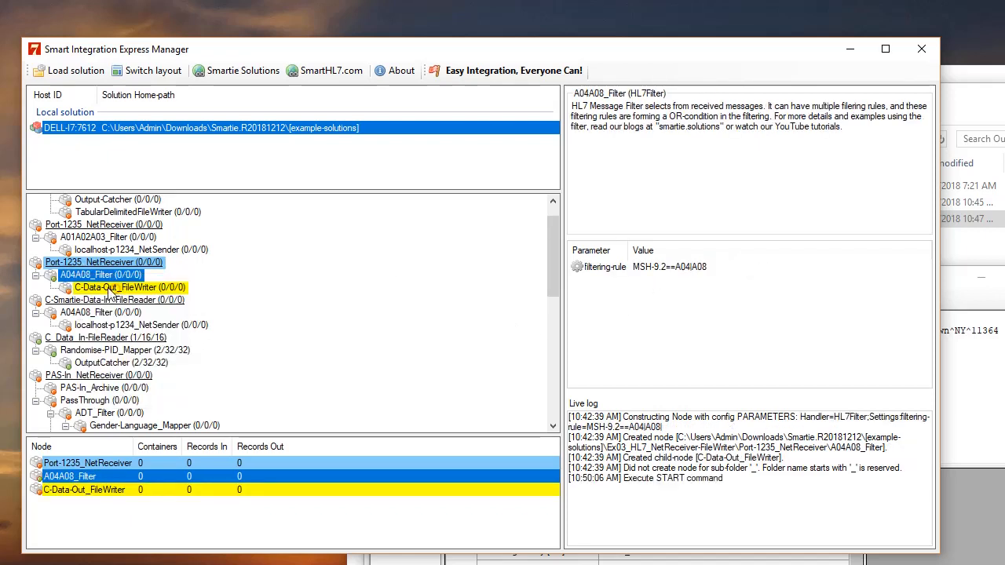
pyautogui.rightClick(106, 287)
pyautogui.click(138, 298)
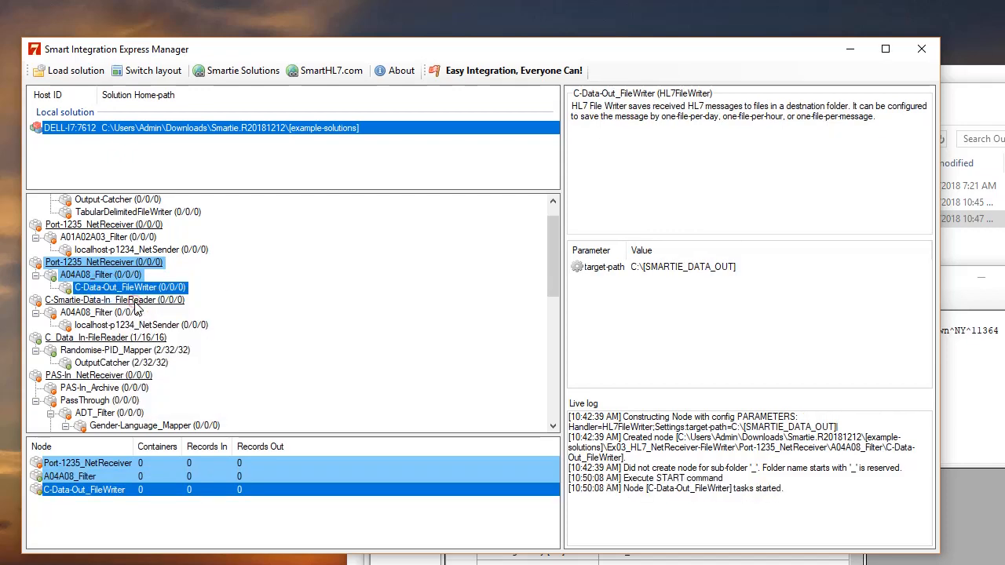
# Load Reader1.hl7 from [example-solutions] as file input for the A04A08_Filter node
pyautogui.rightClick(100, 278)
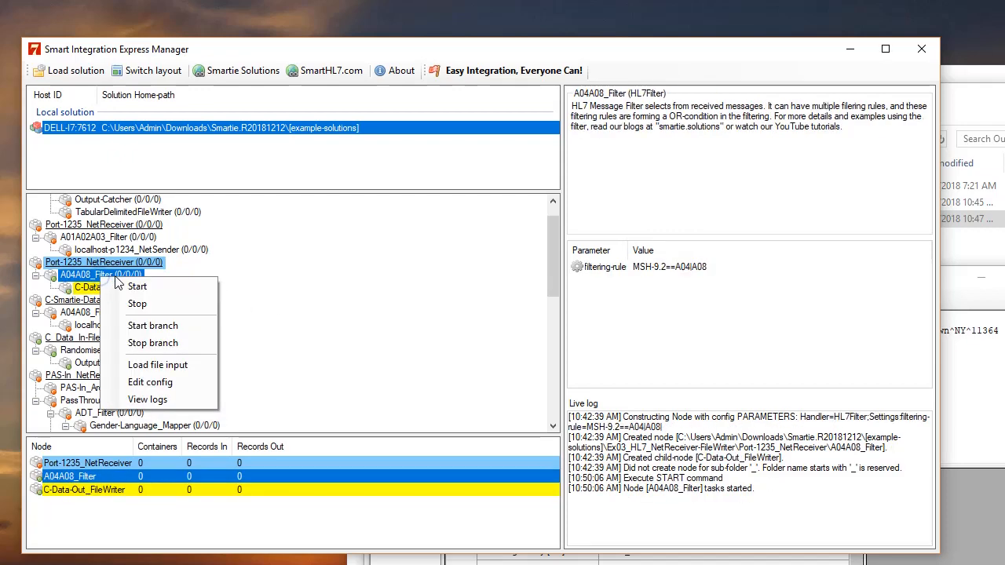
pyautogui.click(169, 365)
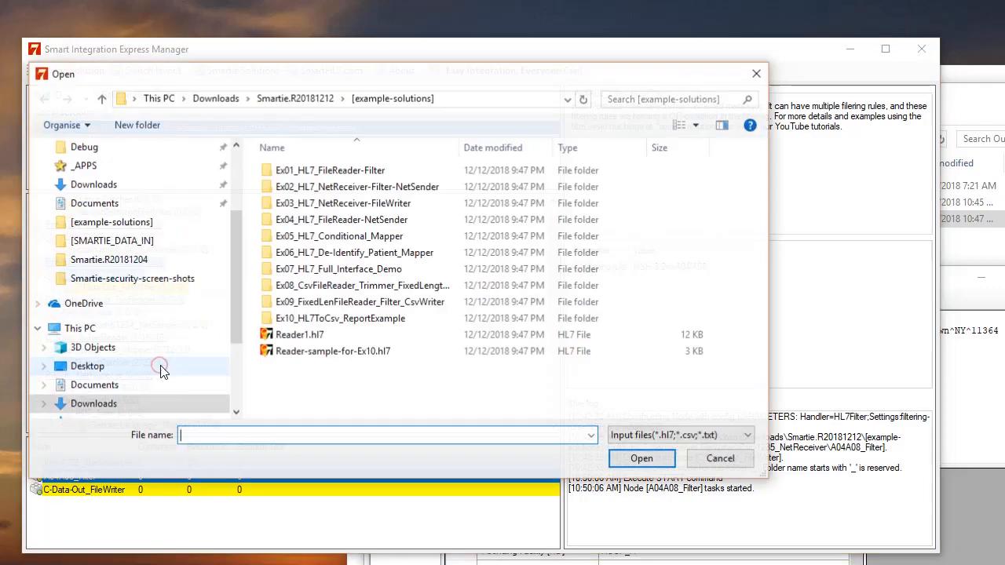
pyautogui.click(311, 336)
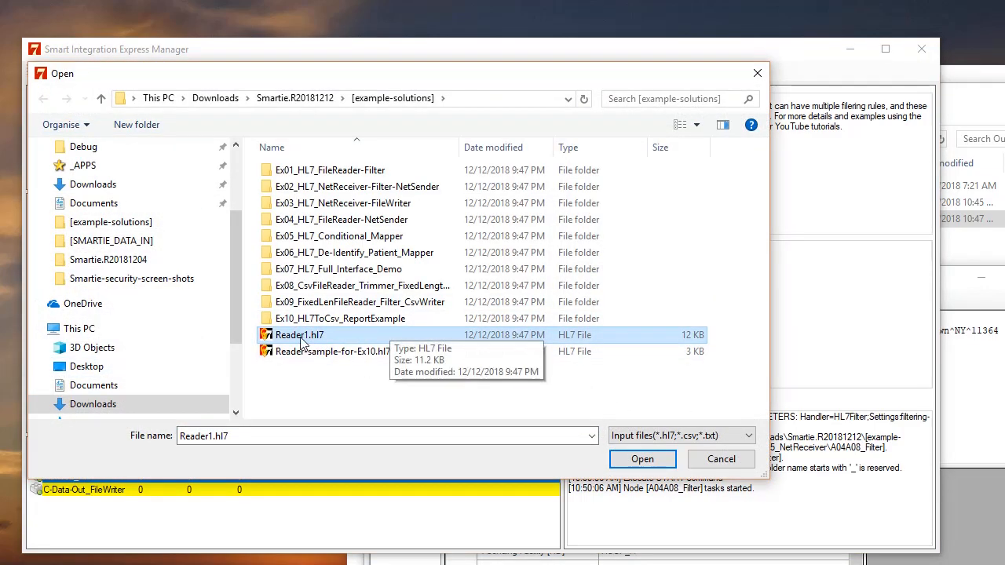
pyautogui.click(641, 459)
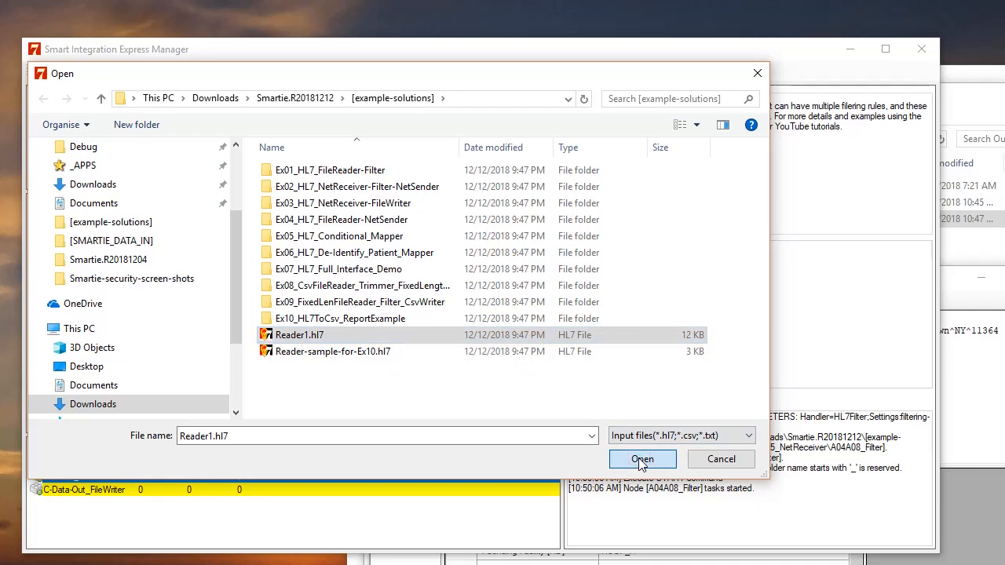
pyautogui.click(642, 460)
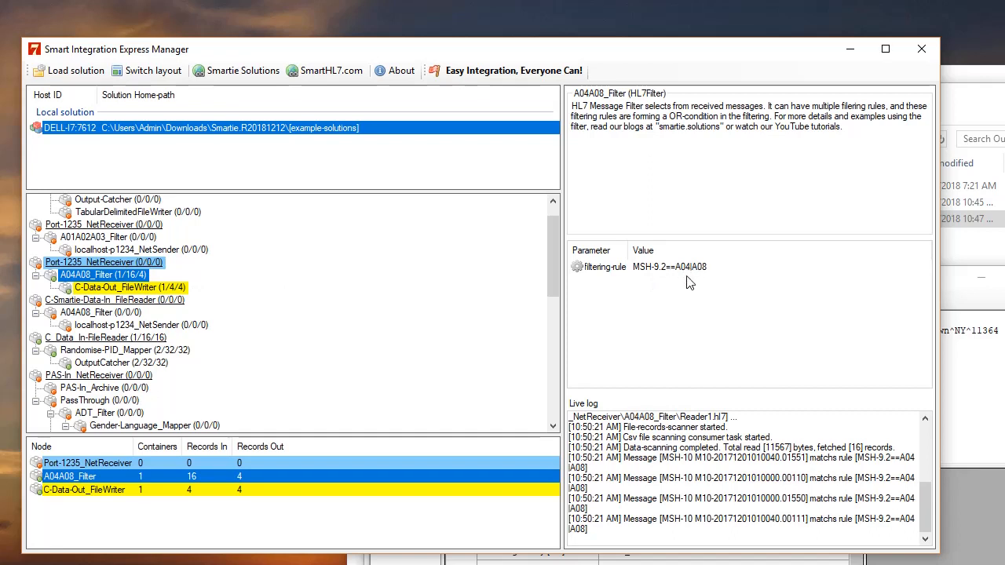
# Open the C:\[SMARTIE_DATA_OUT] folder that the C-Data-Out_FileWriter node writes to
pyautogui.click(149, 288)
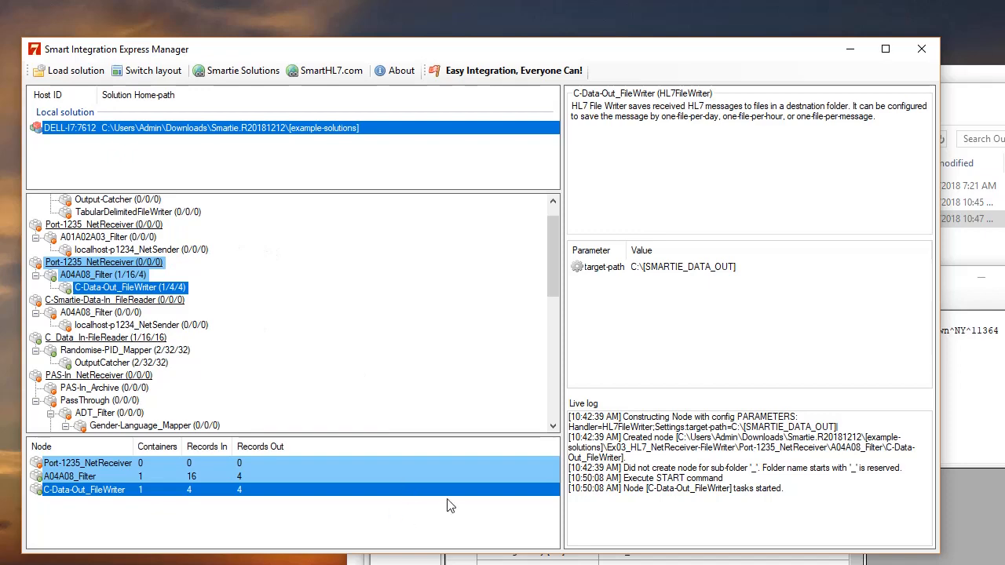
pyautogui.click(965, 367)
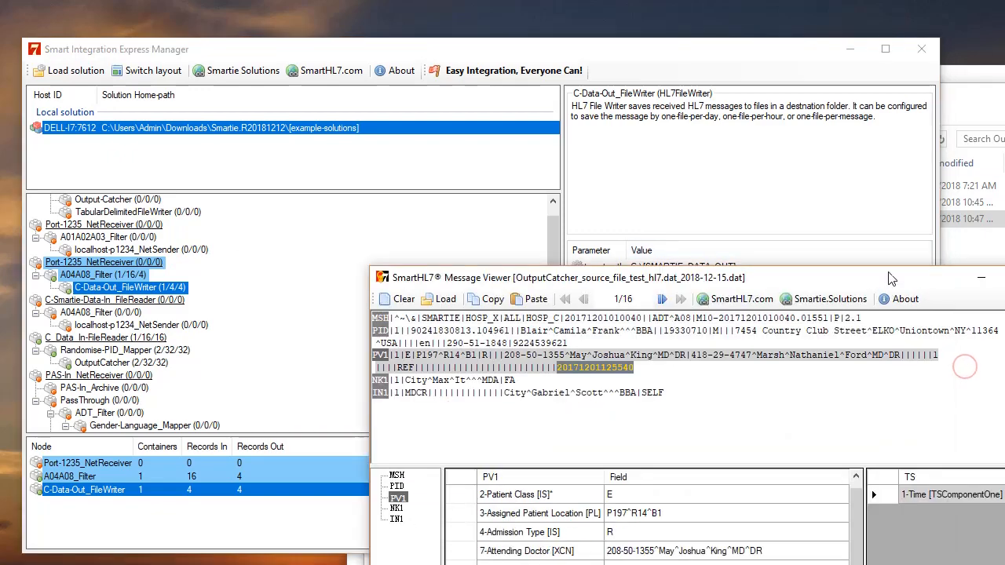
pyautogui.moveTo(761, 60); pyautogui.dragTo(801, 268)
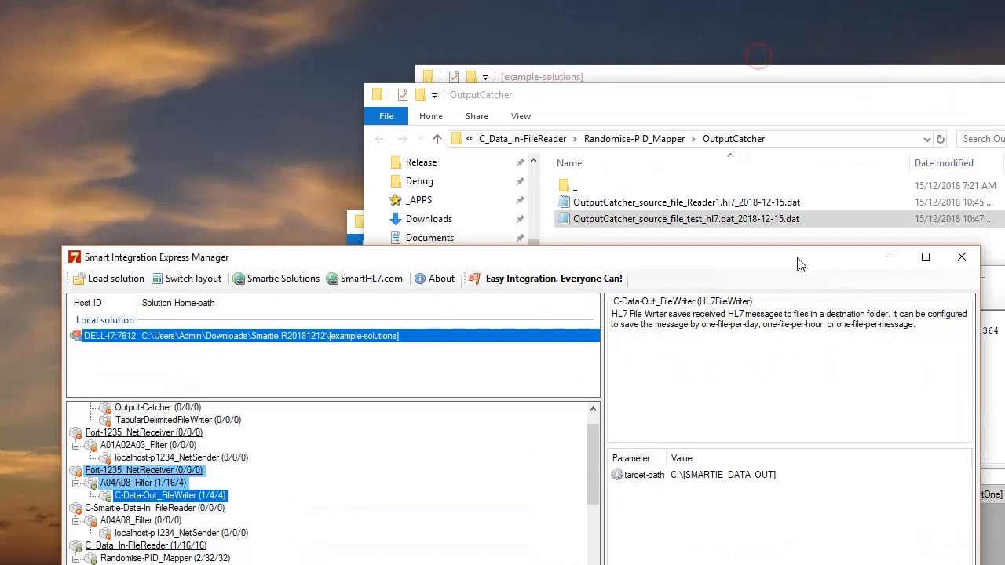
pyautogui.click(536, 189)
pyautogui.scroll(2, 537, 181)
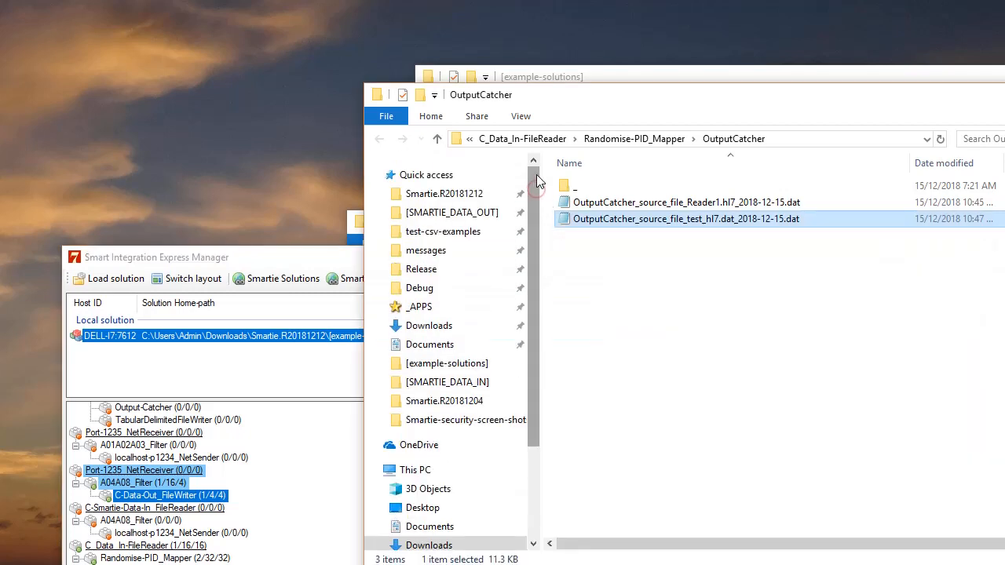
pyautogui.click(471, 212)
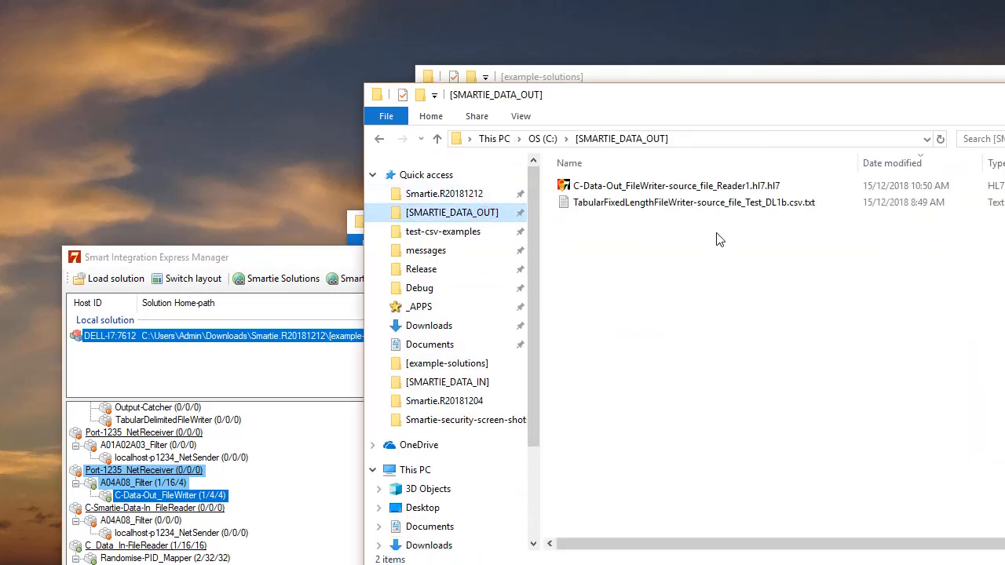
# View each of the four messages in the C-Data-Out_FileWriter output file with the message viewer
pyautogui.doubleClick(673, 186)
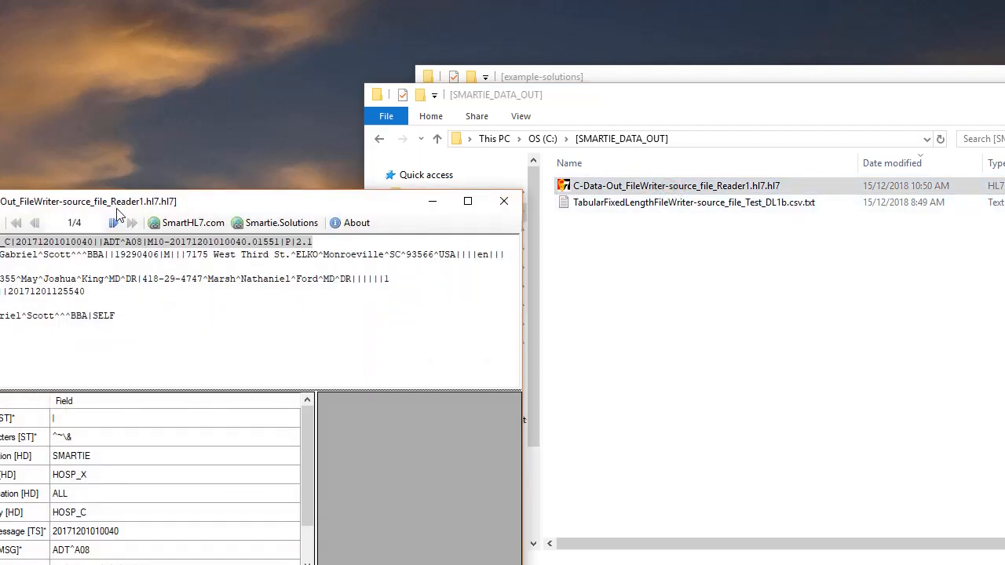
pyautogui.moveTo(117, 209); pyautogui.dragTo(615, 214)
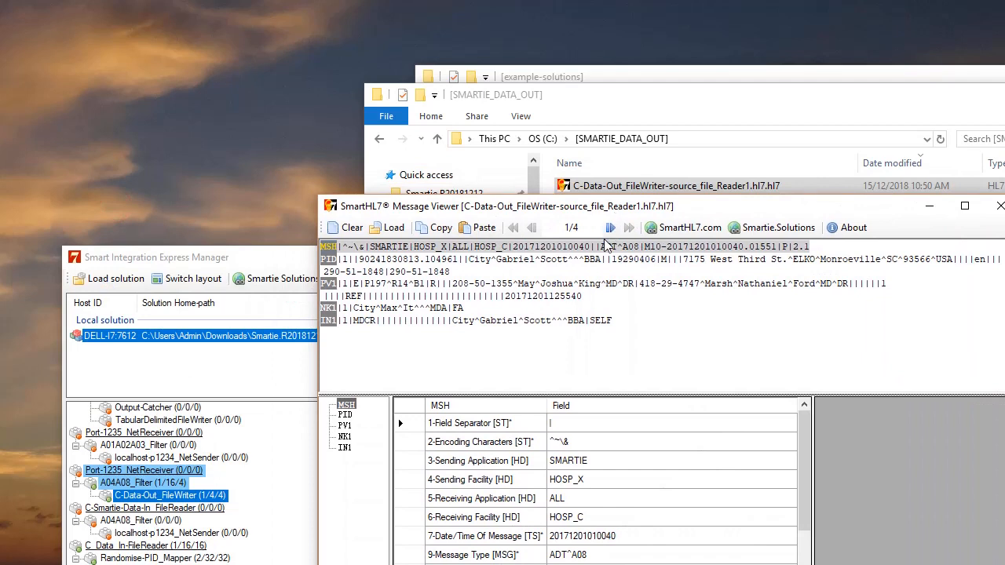
pyautogui.click(620, 247)
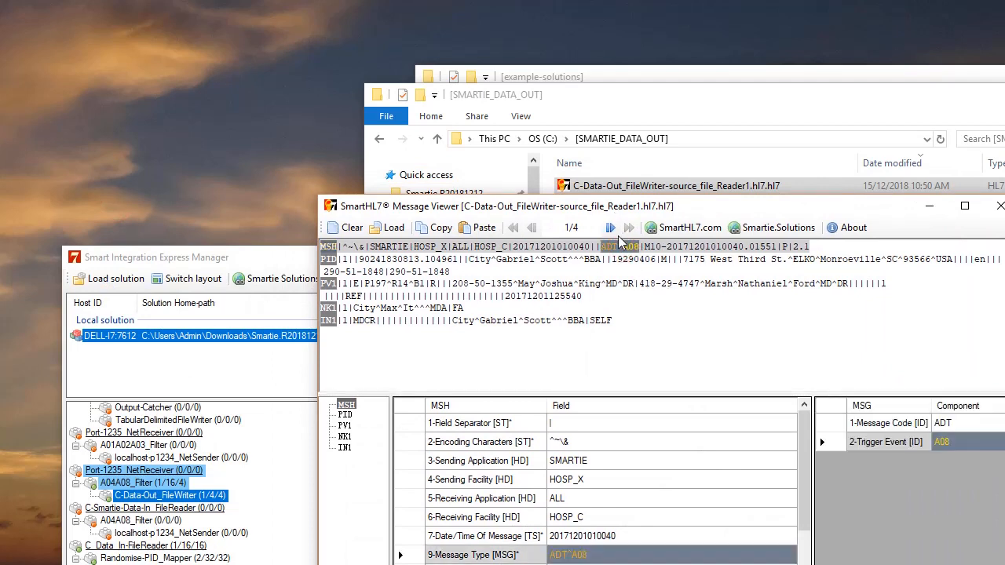
pyautogui.click(613, 228)
pyautogui.click(611, 228)
pyautogui.click(611, 228)
pyautogui.click(611, 228)
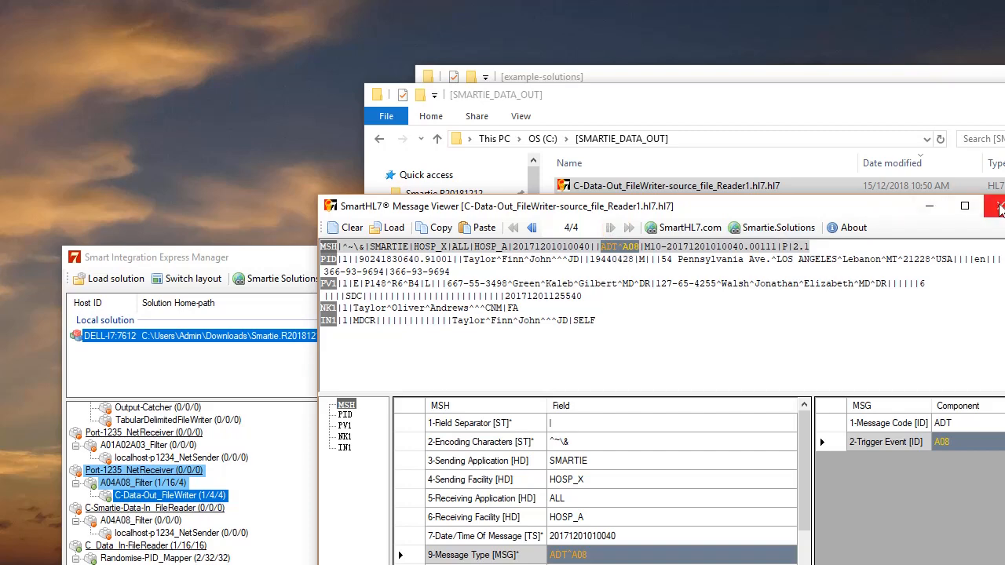
pyautogui.click(999, 207)
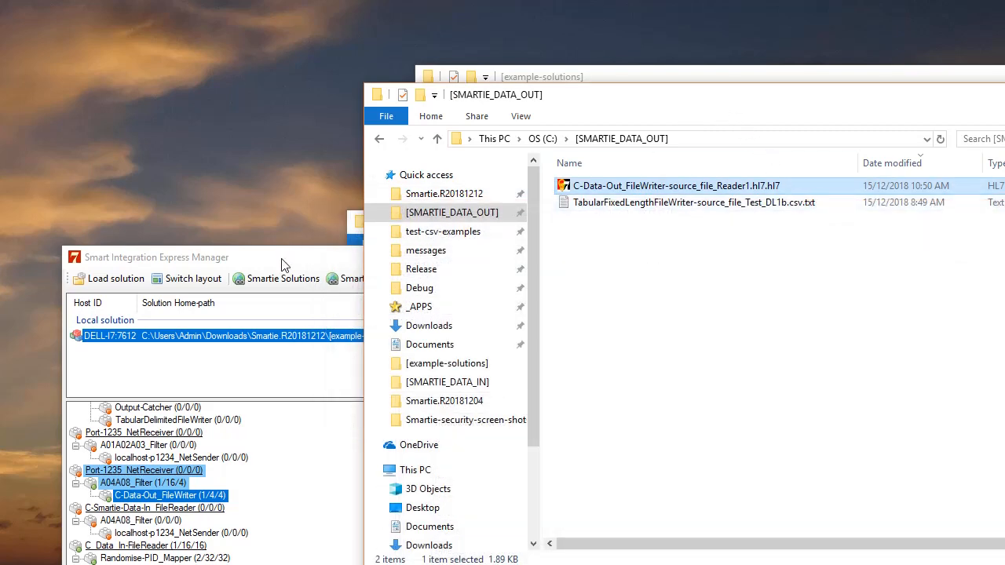
# Load the [handlers-inventory] folder inside Smartie.R20181212 as an additional local solution
pyautogui.moveTo(284, 265); pyautogui.dragTo(283, 170)
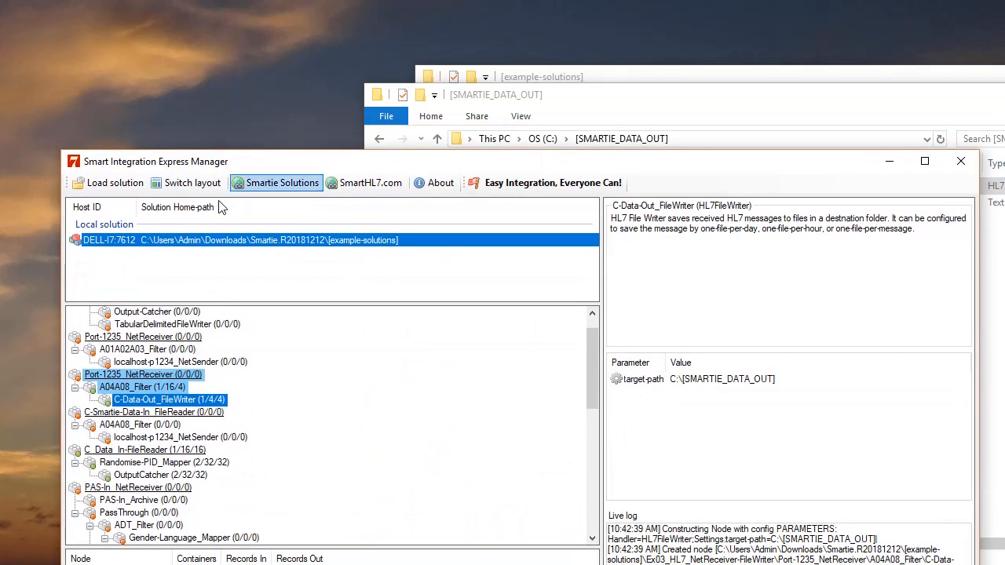
pyautogui.click(110, 183)
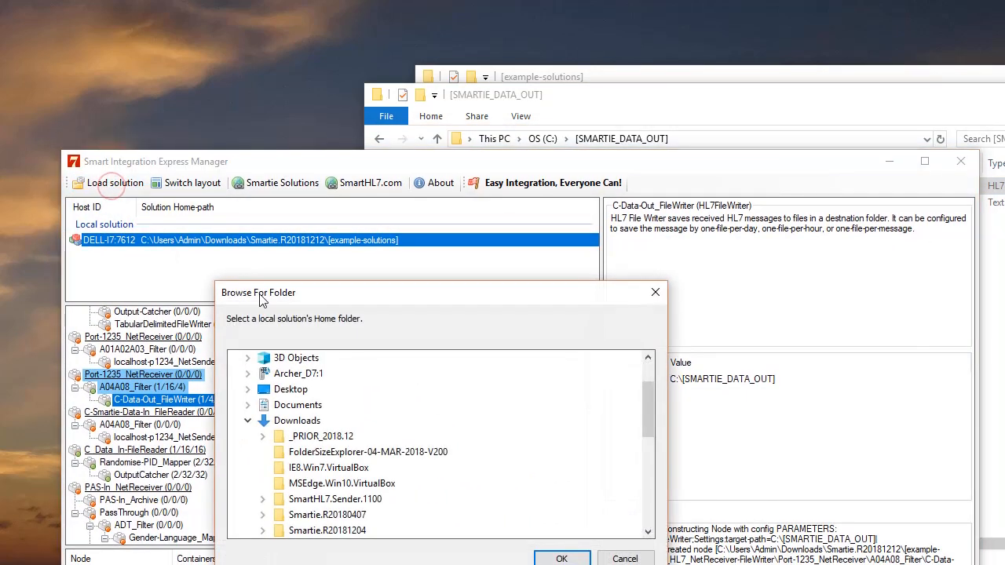
pyautogui.moveTo(342, 299); pyautogui.dragTo(330, 186)
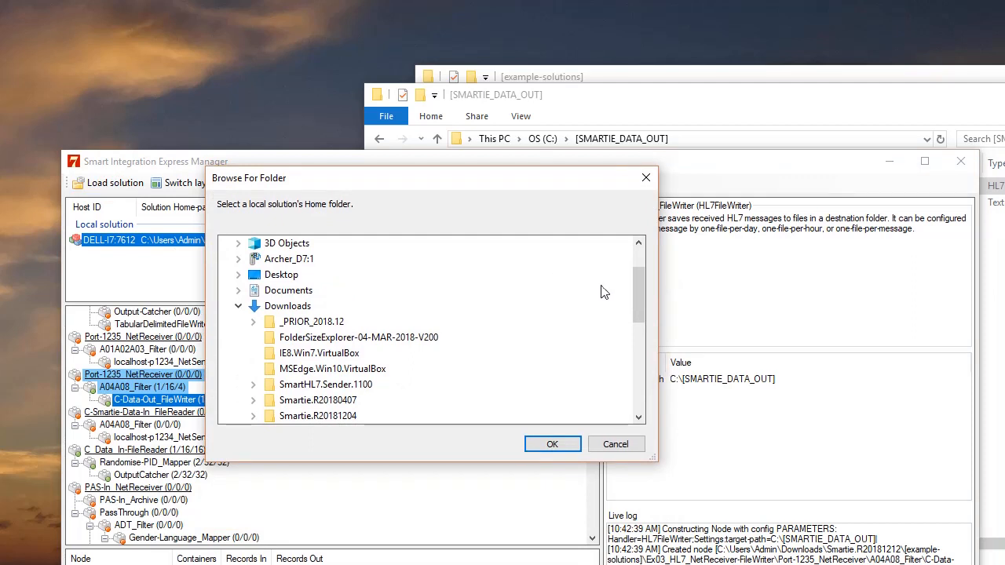
pyautogui.moveTo(636, 288); pyautogui.dragTo(641, 343)
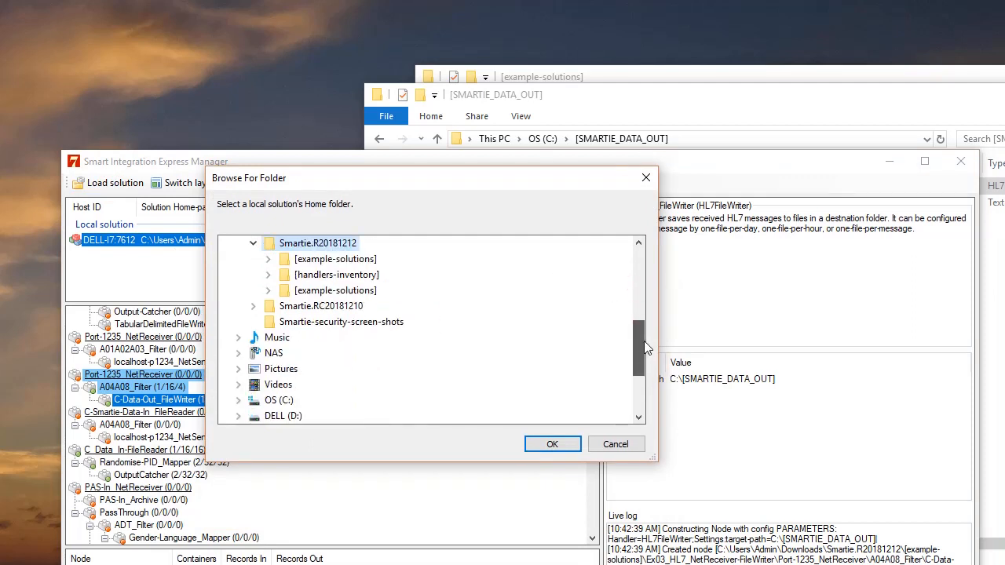
pyautogui.doubleClick(374, 282)
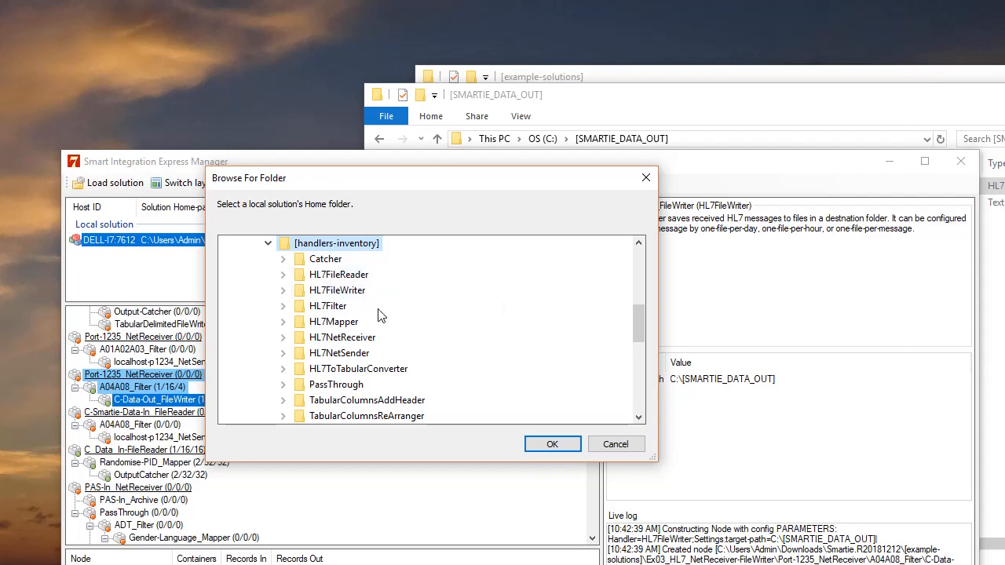
pyautogui.click(564, 445)
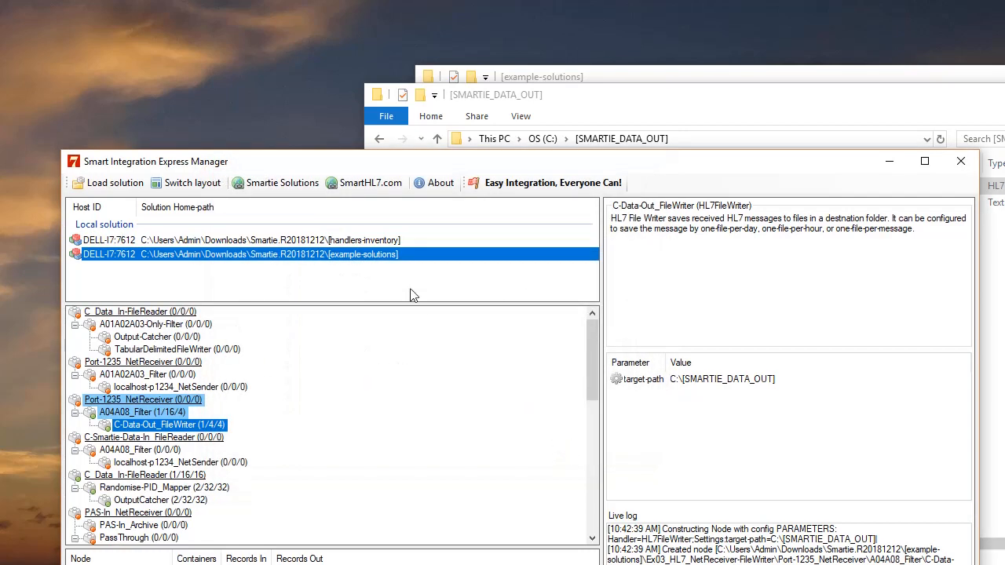
# Start the HL7NetSender node of the [handlers-inventory] solution
pyautogui.click(372, 242)
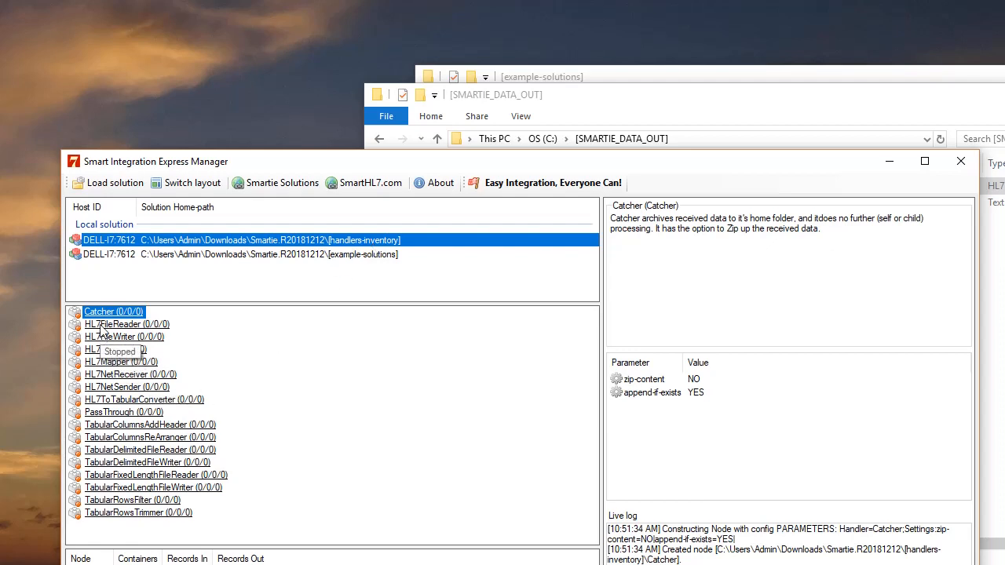
pyautogui.click(131, 389)
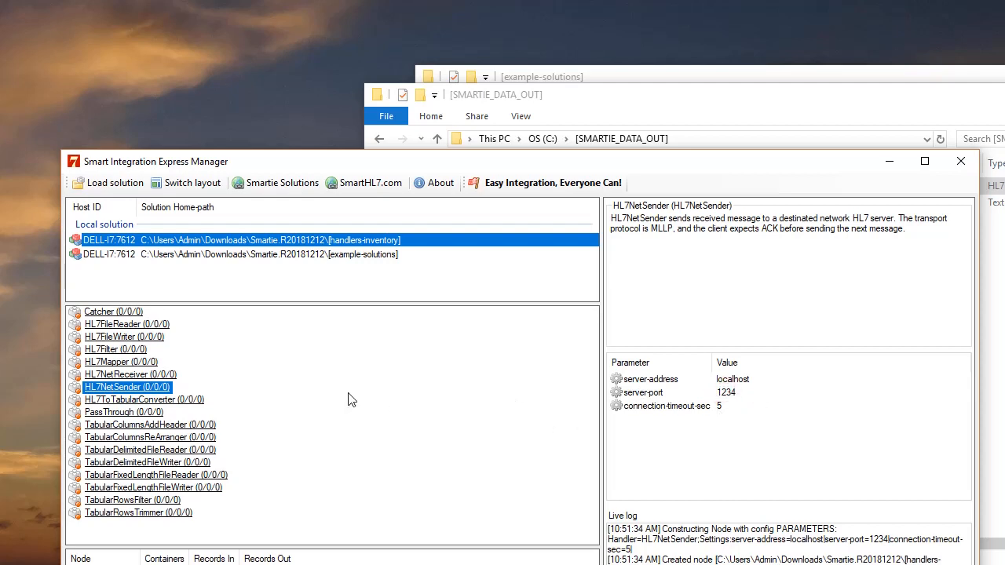
pyautogui.rightClick(123, 391)
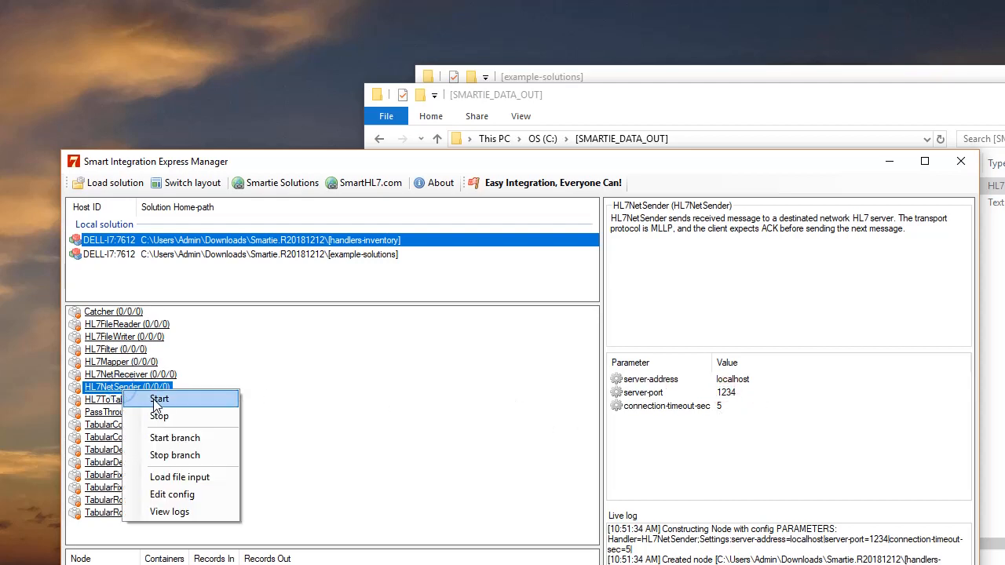
pyautogui.click(155, 400)
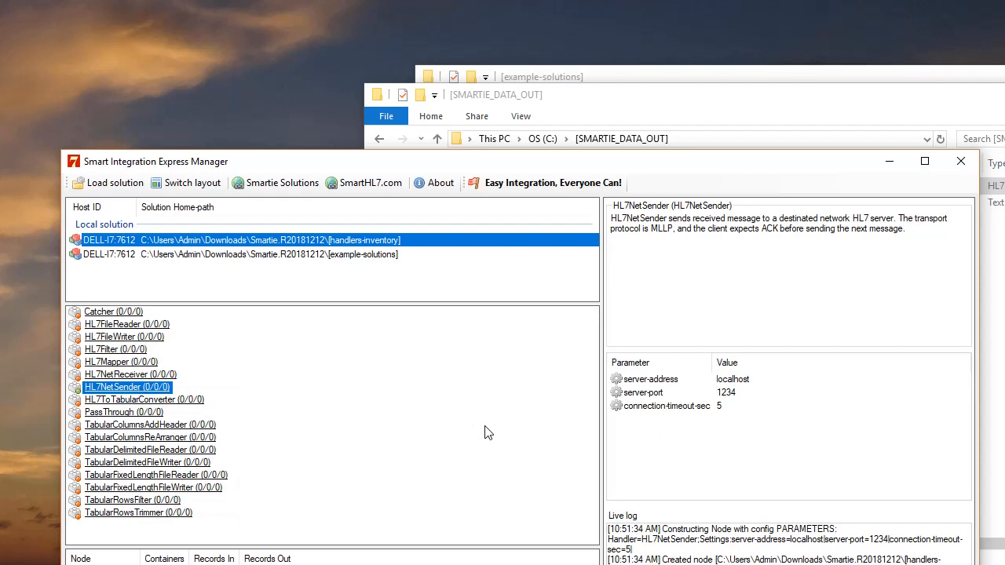
# Start the SmartHL7 Message Receiver listening on port 1234
pyautogui.moveTo(432, 164); pyautogui.dragTo(396, 88)
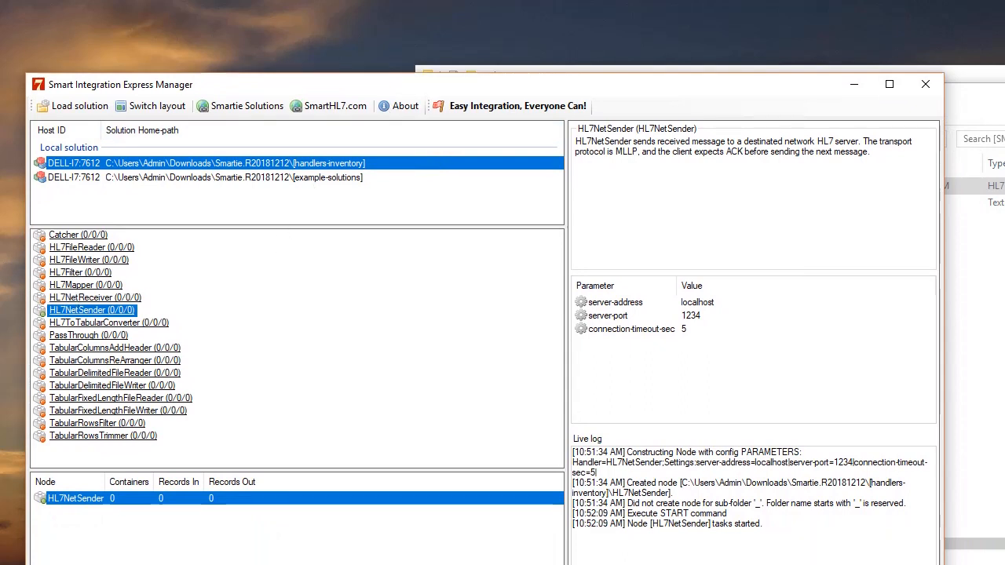
pyautogui.moveTo(1004, 101); pyautogui.dragTo(727, 59)
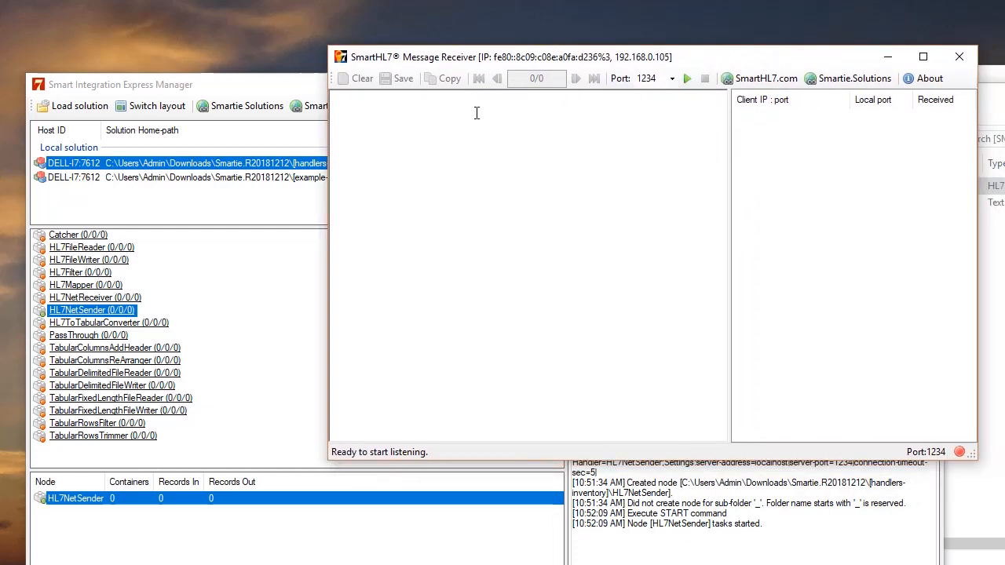
pyautogui.click(687, 81)
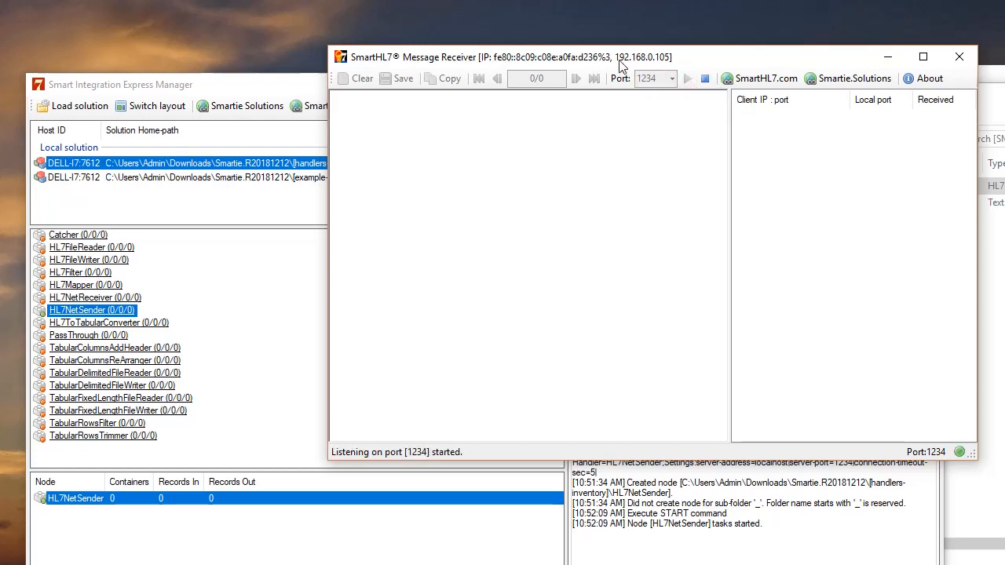
# Load Reader1.hl7 from [example-solutions] as file input for the HL7NetSender node and check the received messages
pyautogui.moveTo(614, 62); pyautogui.dragTo(698, 63)
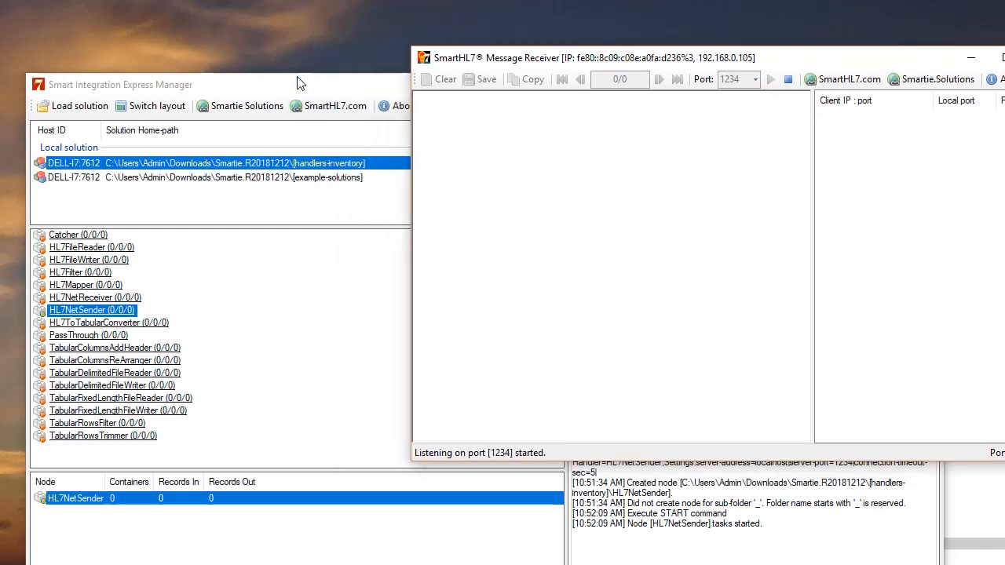
pyautogui.moveTo(295, 90); pyautogui.dragTo(276, 65)
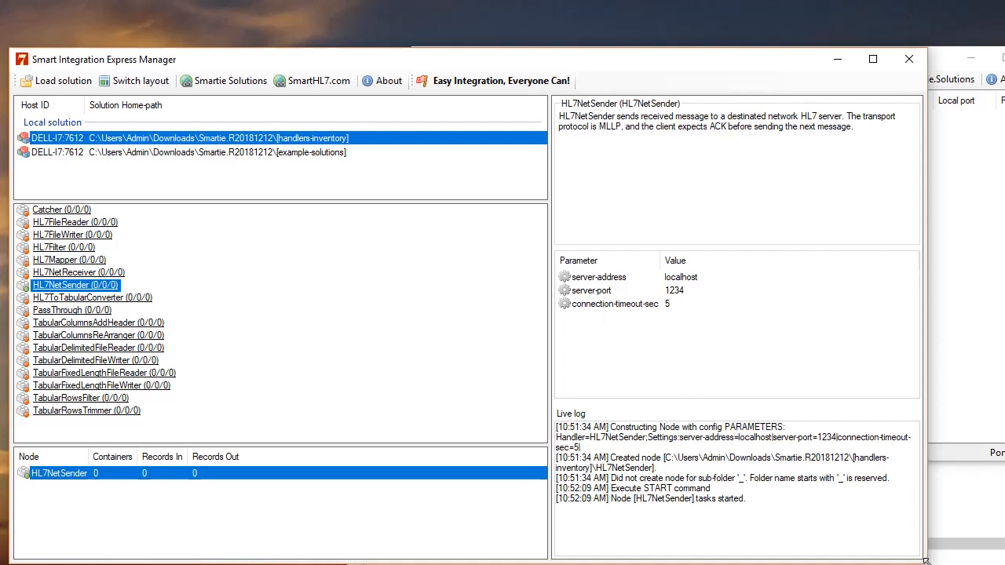
pyautogui.moveTo(924, 560); pyautogui.dragTo(719, 520)
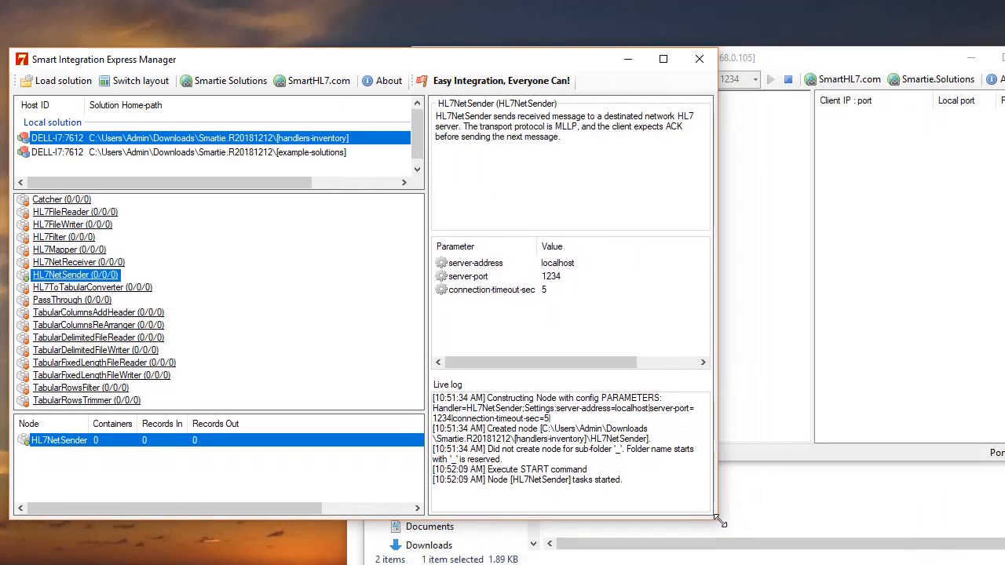
pyautogui.click(788, 62)
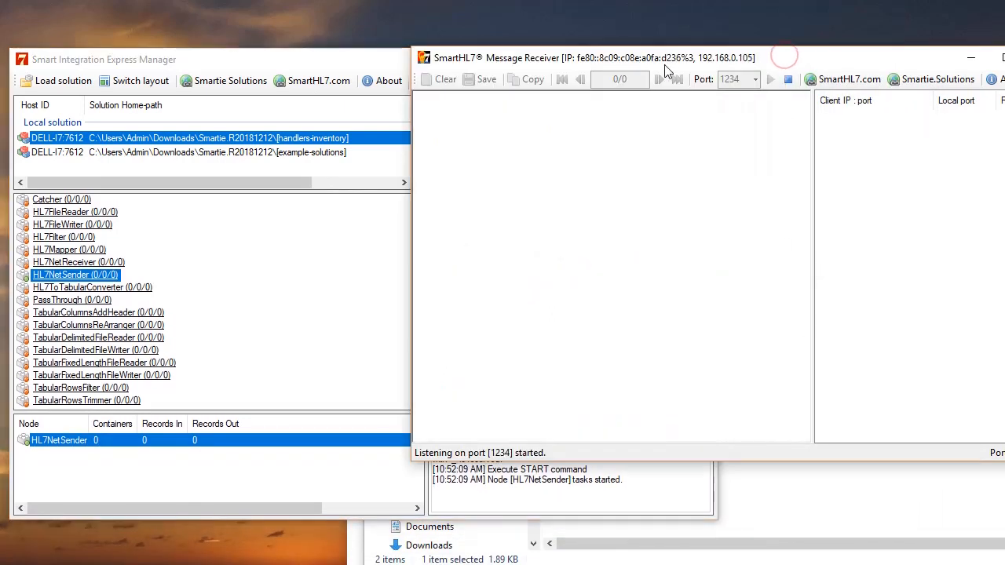
pyautogui.moveTo(636, 64); pyautogui.dragTo(658, 59)
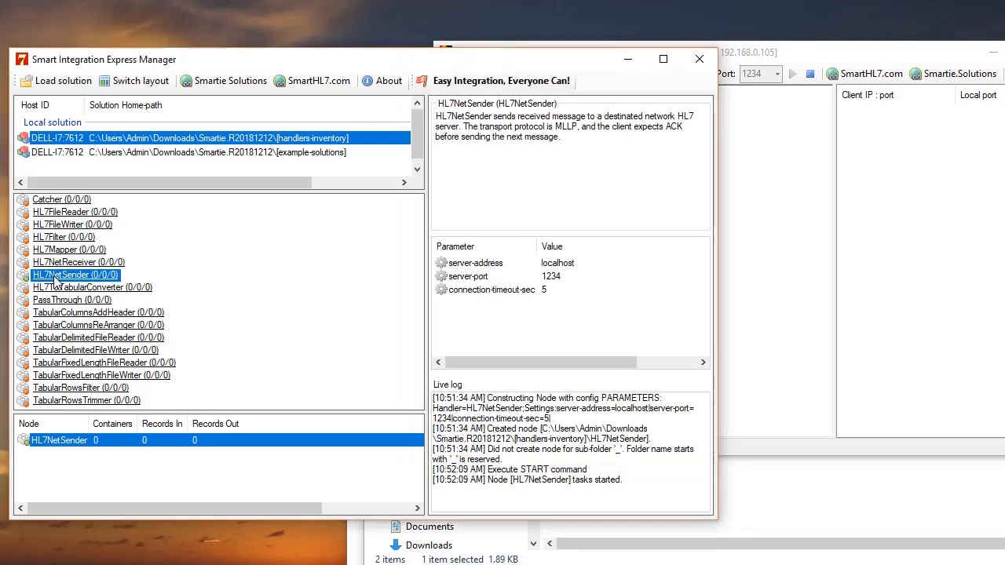
pyautogui.rightClick(54, 277)
pyautogui.click(105, 364)
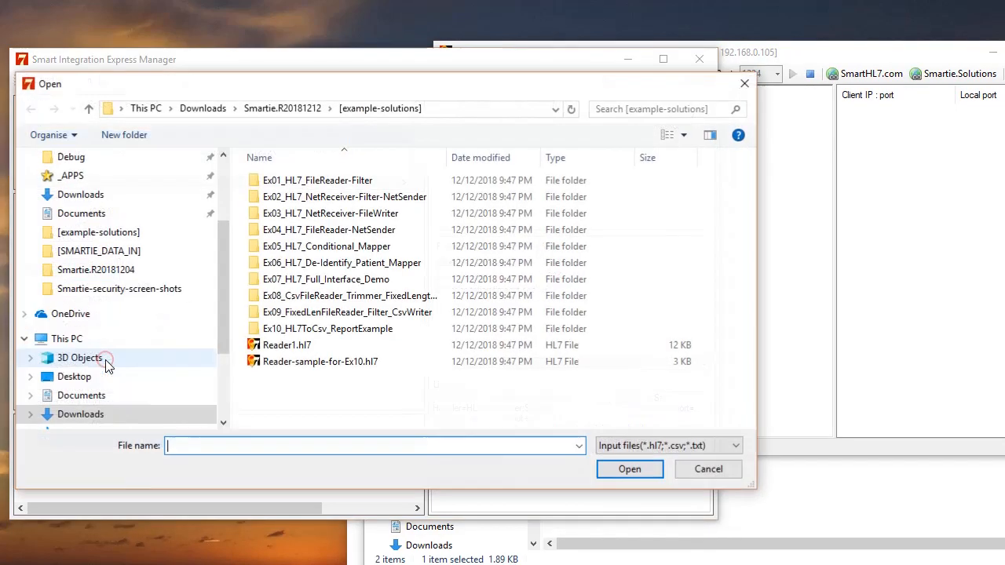
pyautogui.click(288, 347)
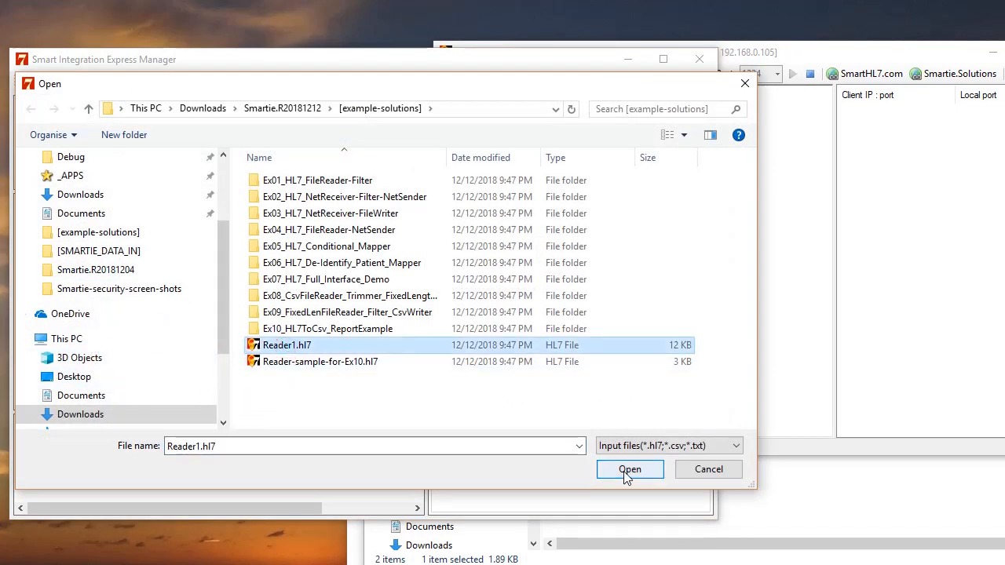
pyautogui.click(628, 471)
pyautogui.click(799, 218)
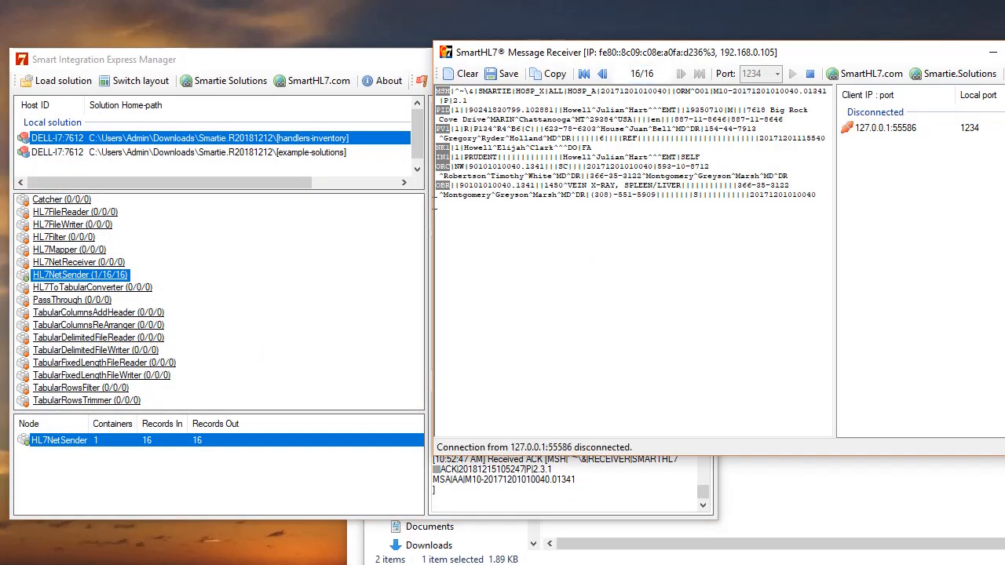
# Load test-hl7.dat from [example-solutions] as file input for HL7NetSender, showing all file types
pyautogui.rightClick(92, 278)
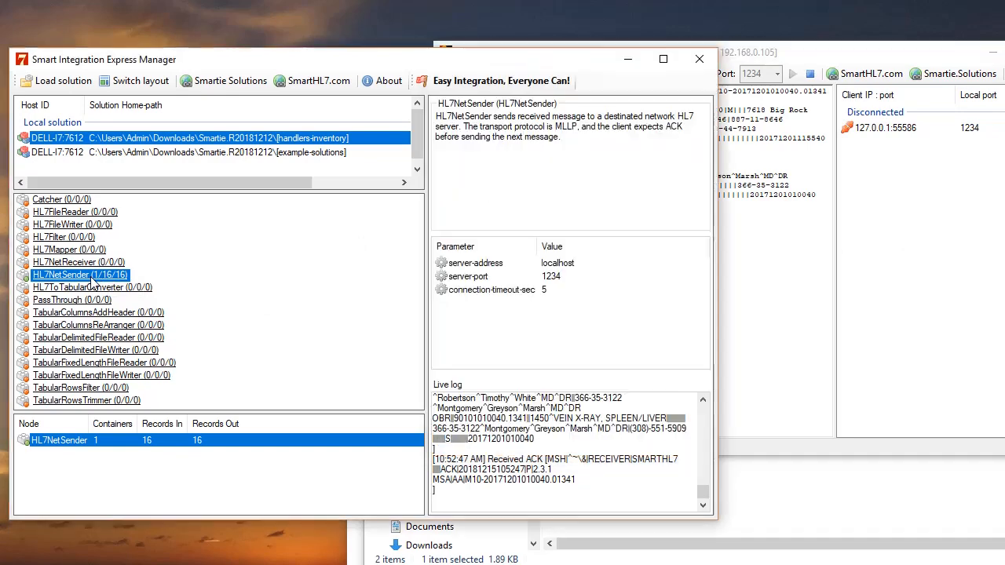
pyautogui.click(155, 365)
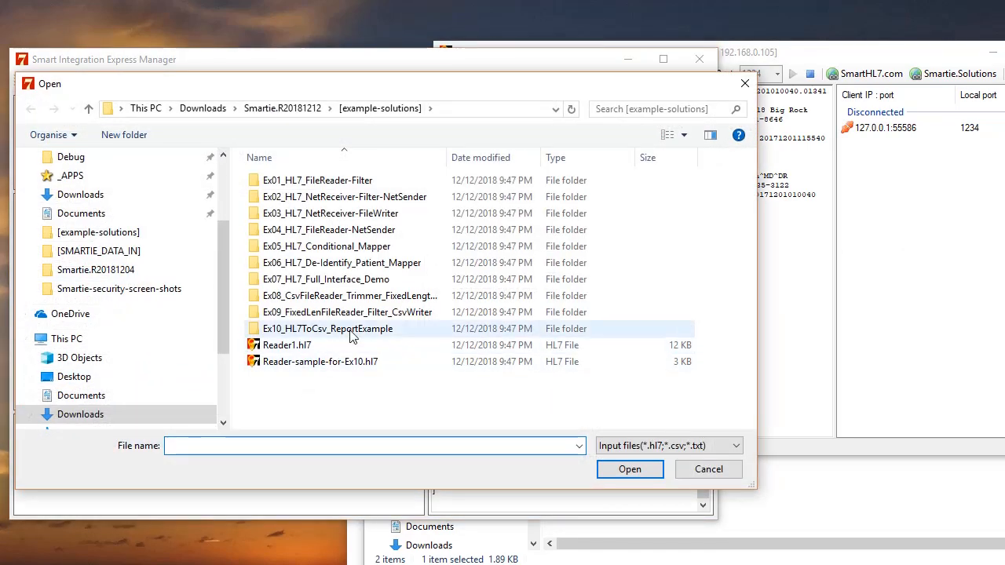
pyautogui.click(292, 366)
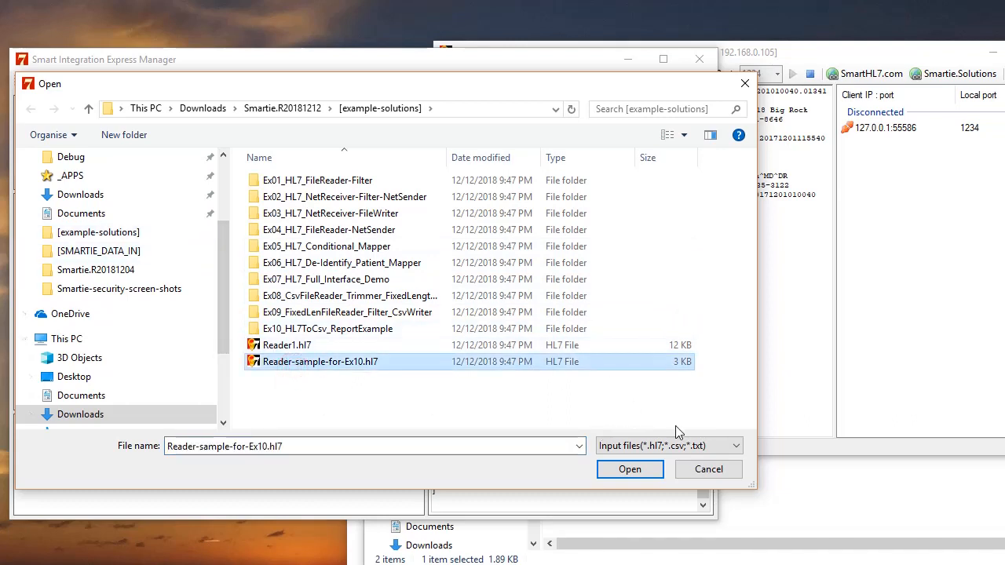
pyautogui.click(739, 446)
pyautogui.click(723, 472)
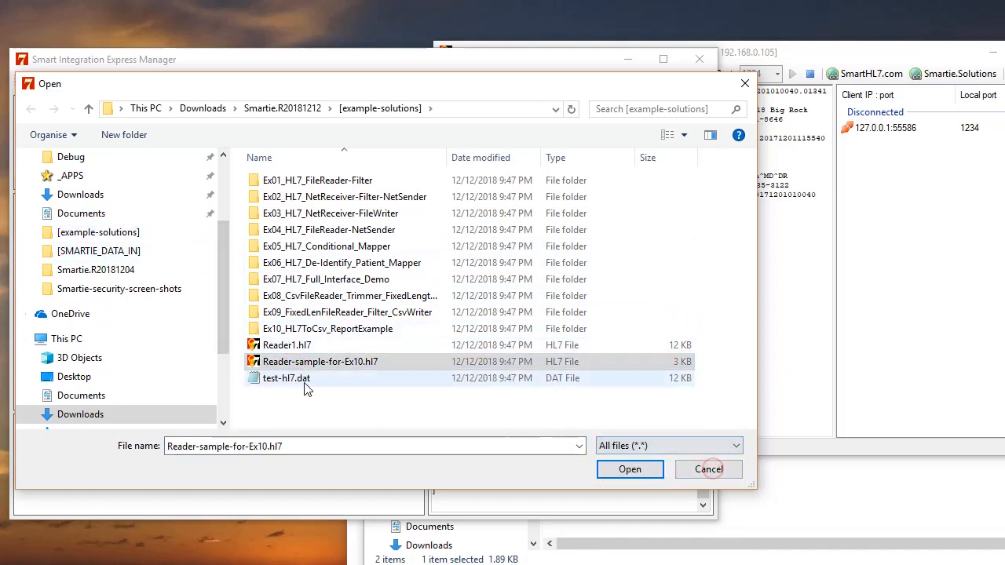
pyautogui.click(303, 380)
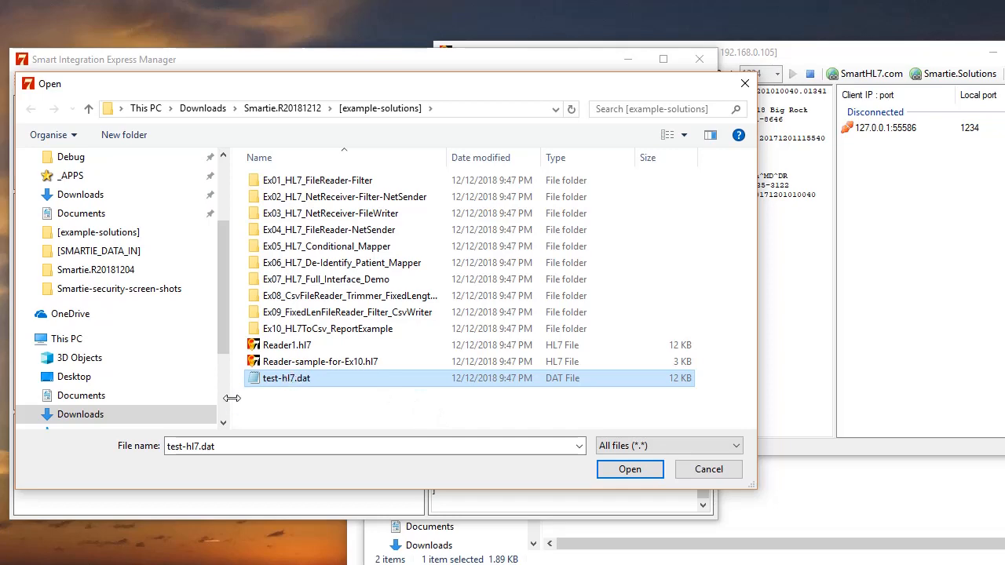
pyautogui.click(629, 470)
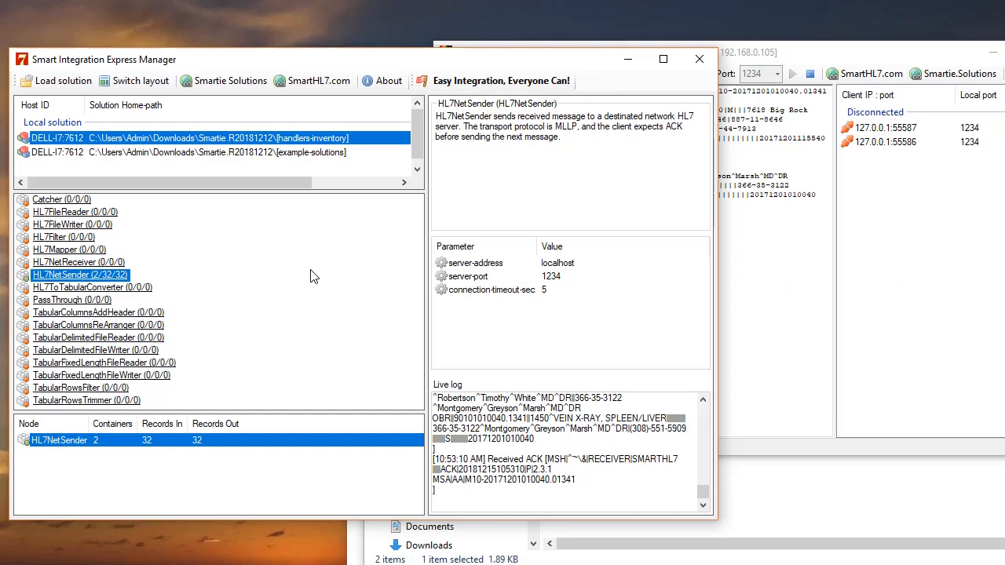
pyautogui.rightClick(89, 277)
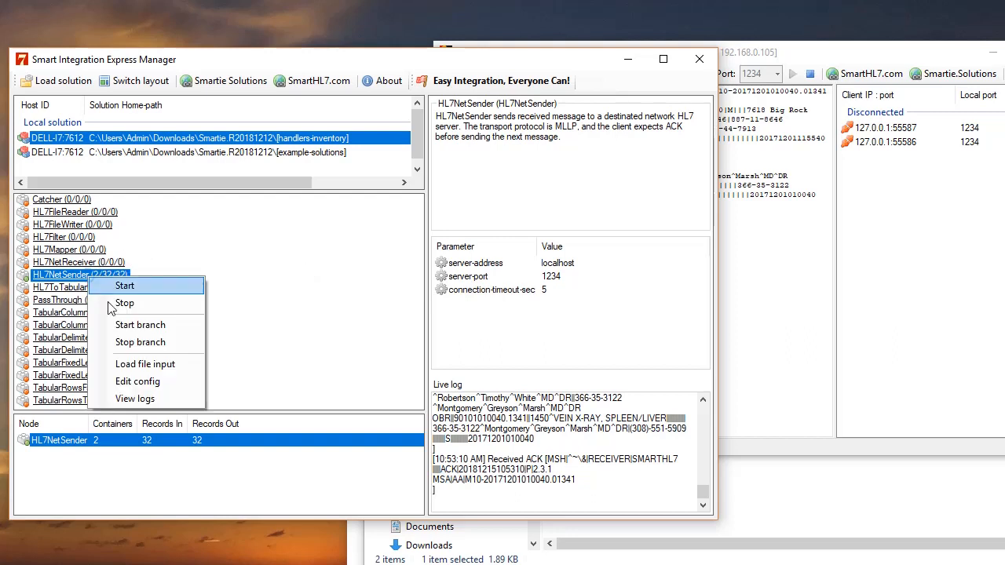
pyautogui.click(269, 355)
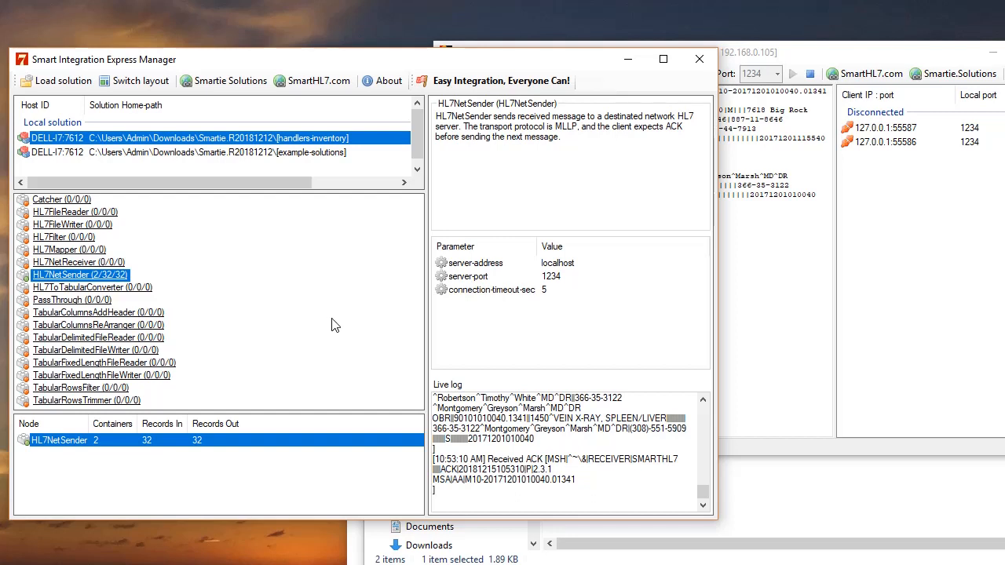
pyautogui.rightClick(87, 283)
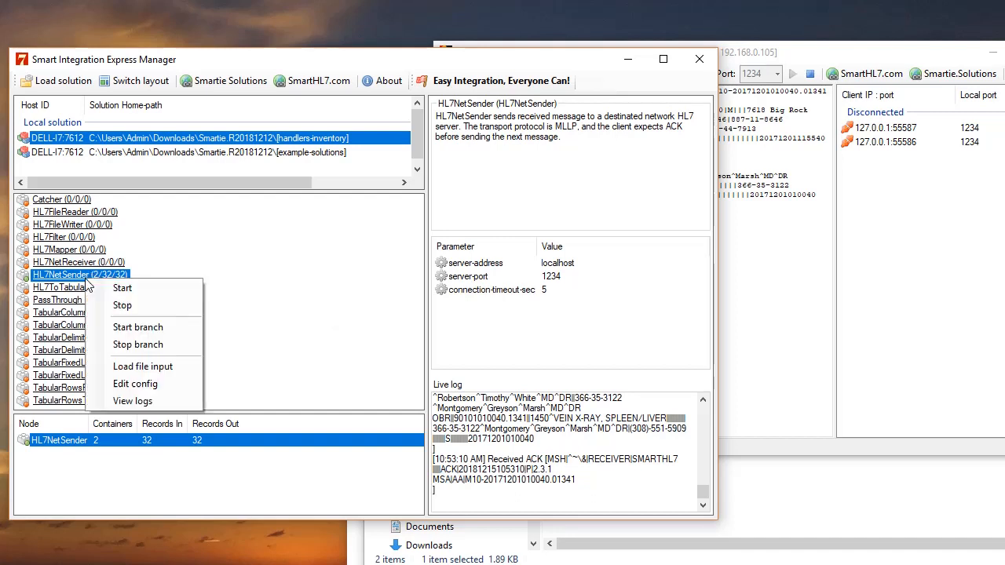
pyautogui.click(153, 369)
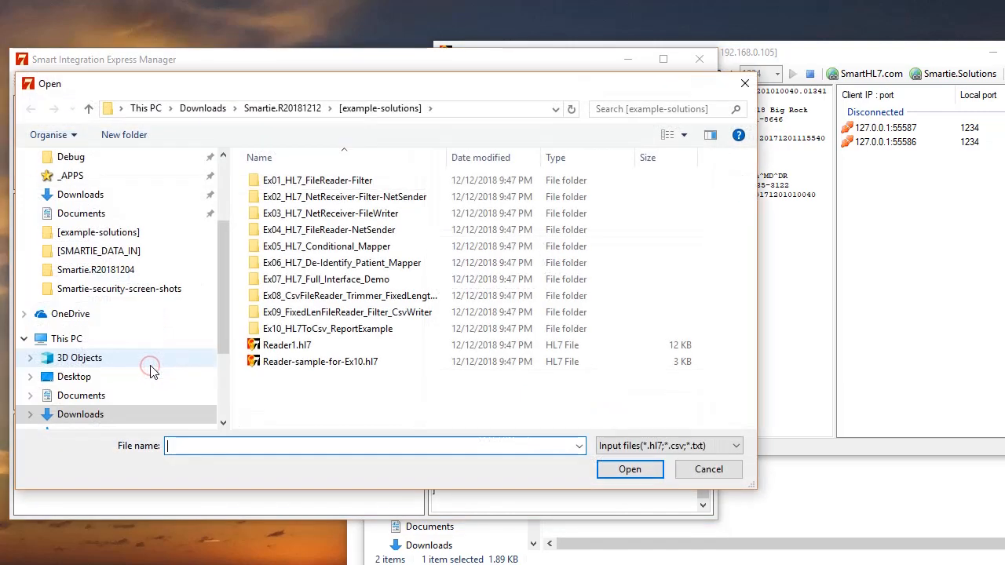
pyautogui.click(736, 449)
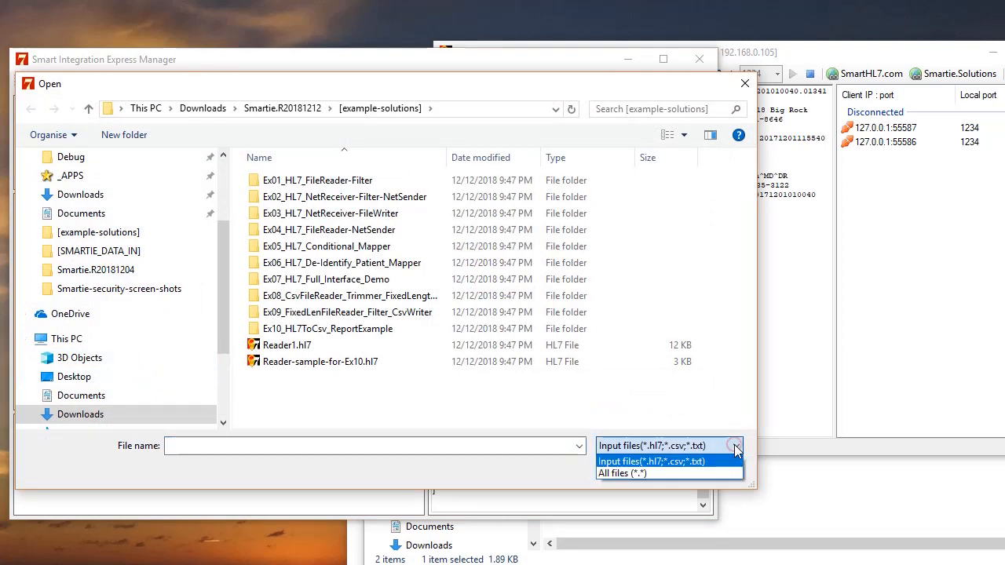
pyautogui.click(683, 474)
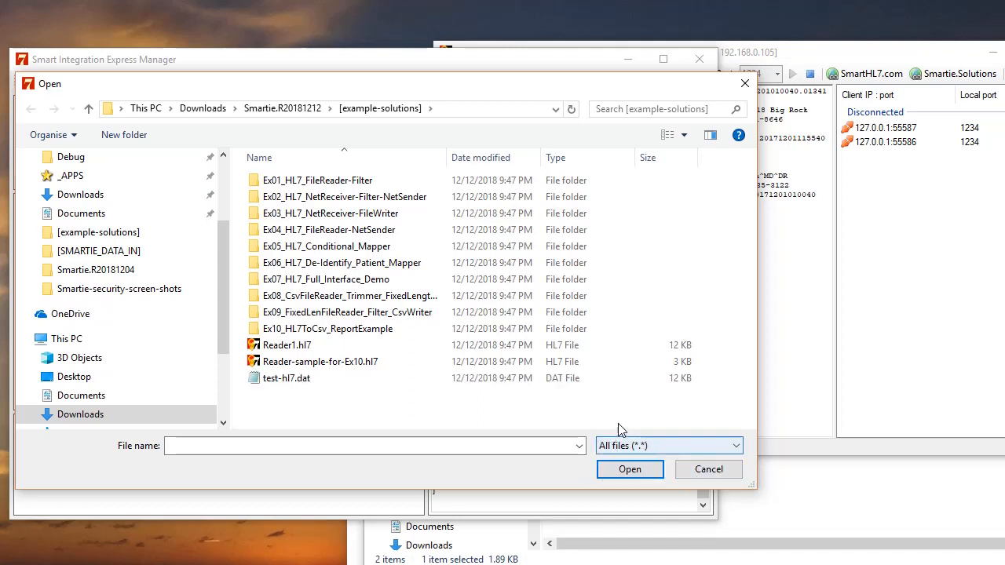
pyautogui.click(705, 471)
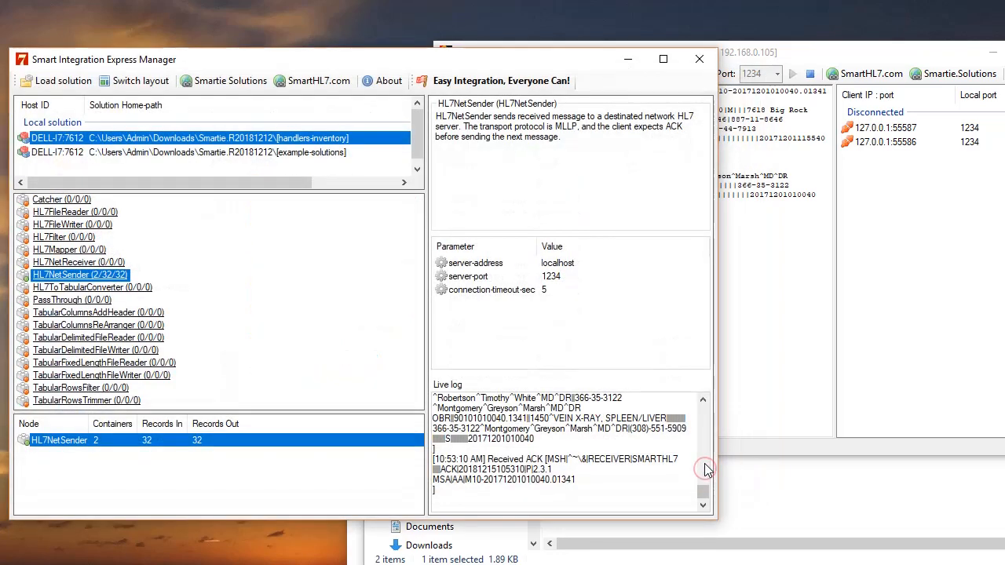